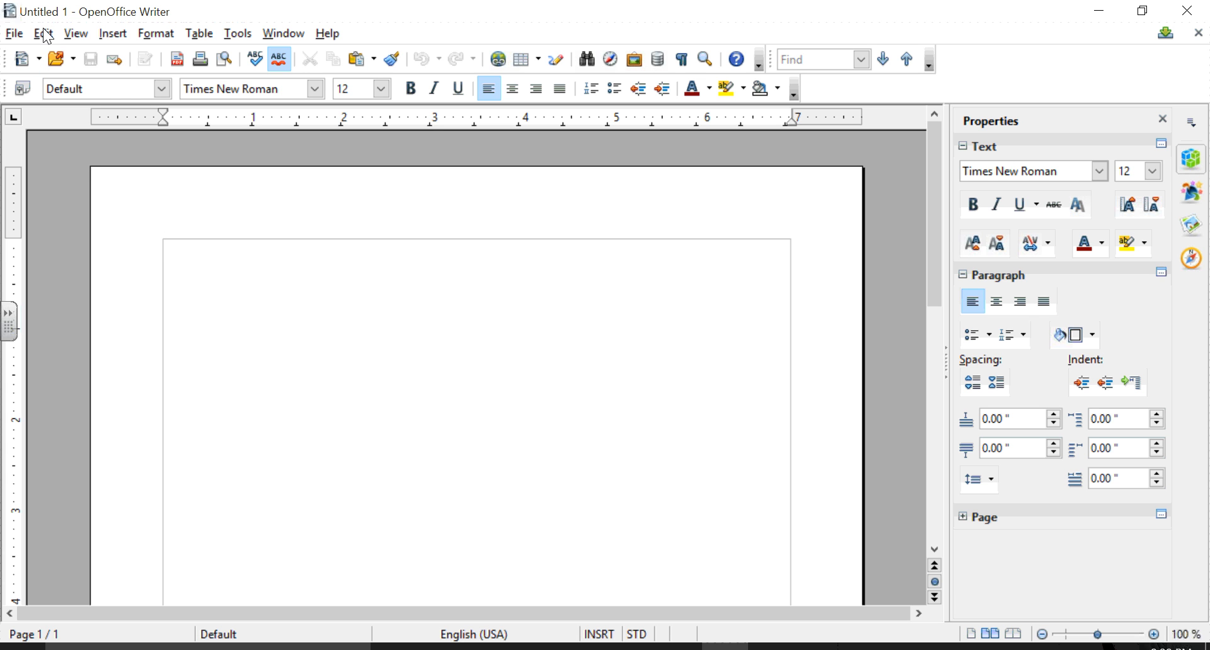
# Insert a formula object into the blank document and move the floating Elements palette slightly inward from the window edge.
pyautogui.click(113, 34)
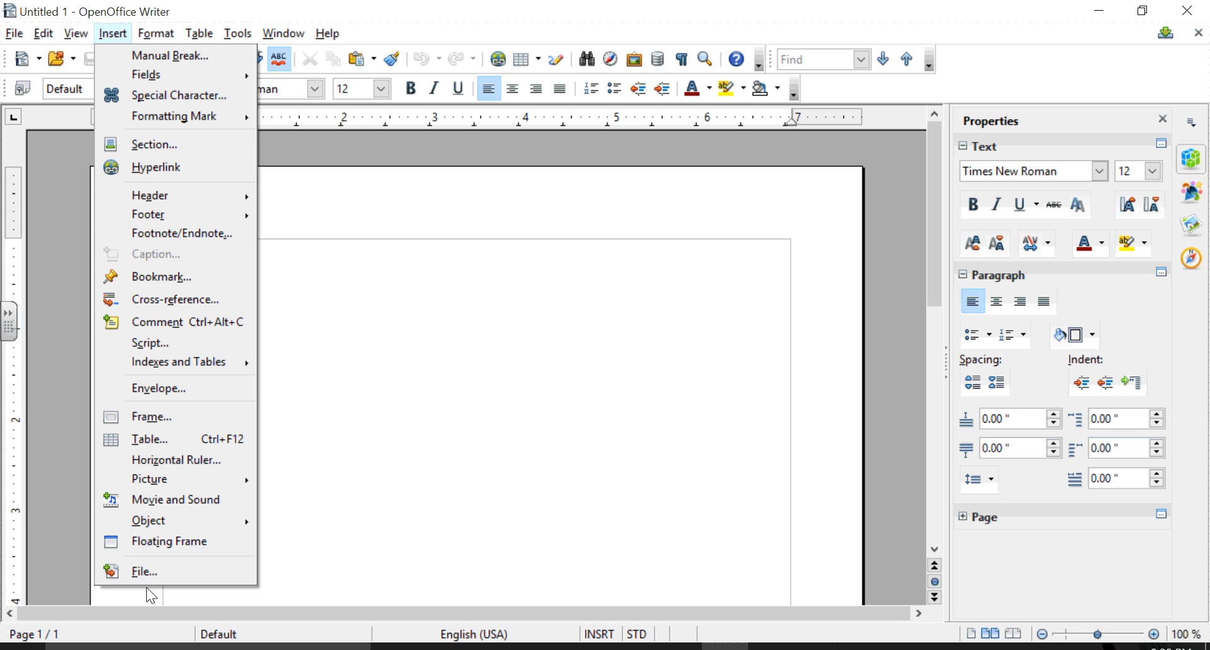
pyautogui.moveTo(157, 521)
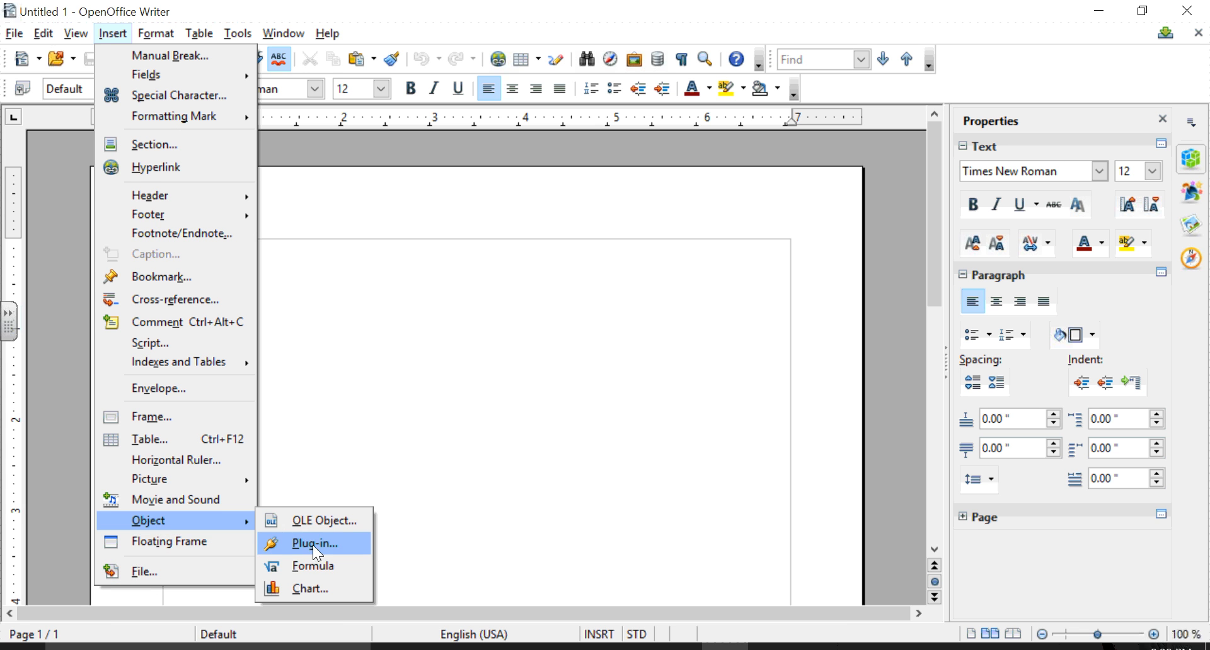
pyautogui.click(315, 566)
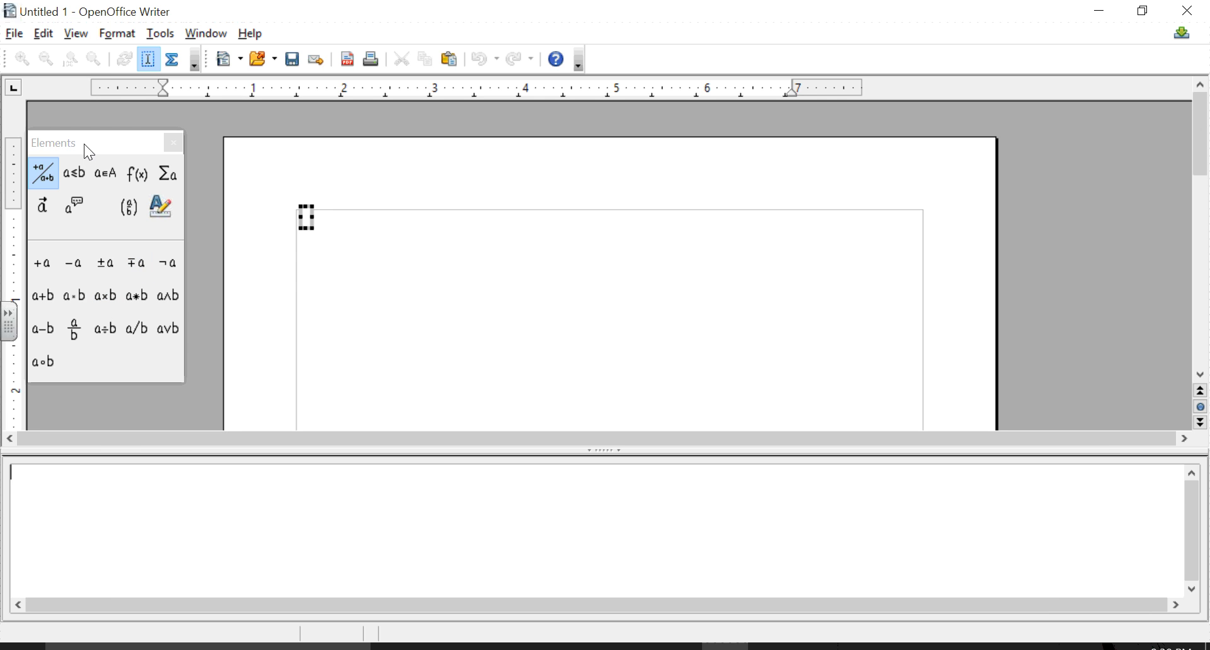
pyautogui.moveTo(84, 142); pyautogui.dragTo(121, 146)
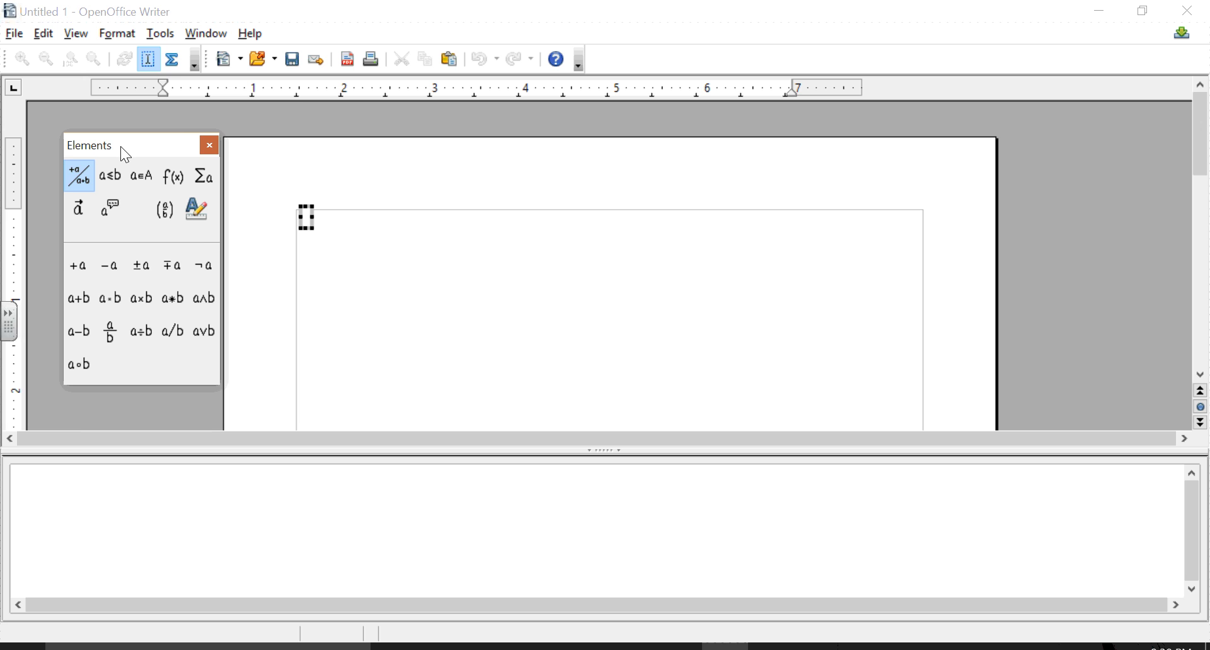
pyautogui.click(160, 33)
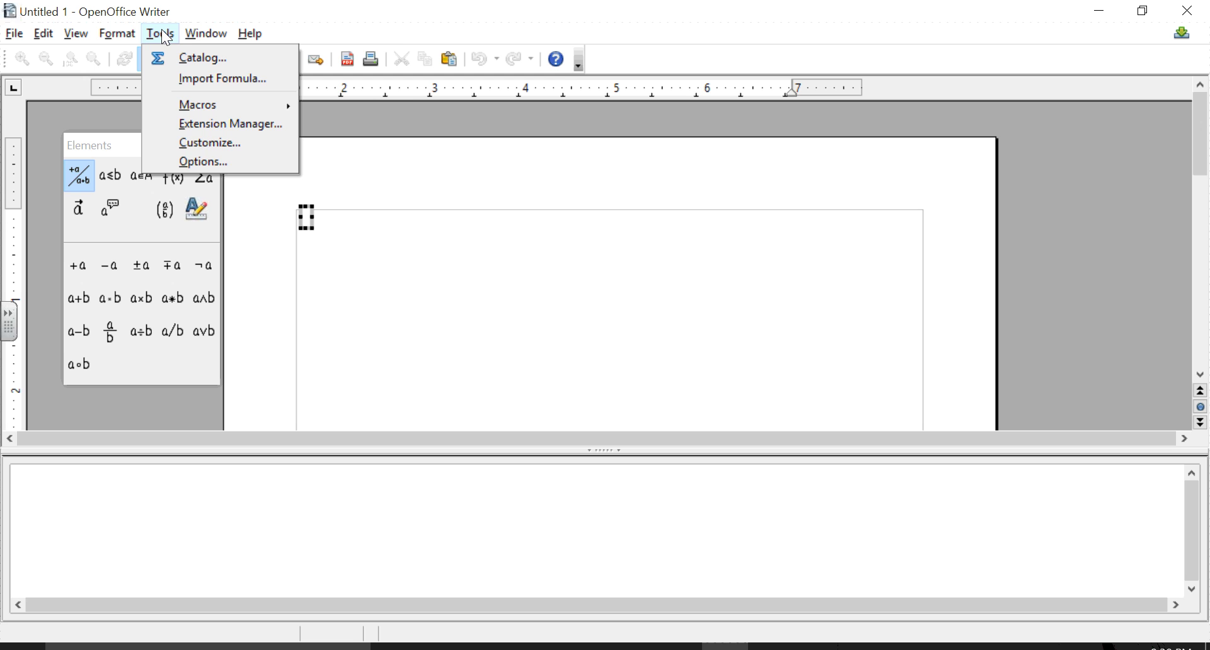
pyautogui.moveTo(200, 35)
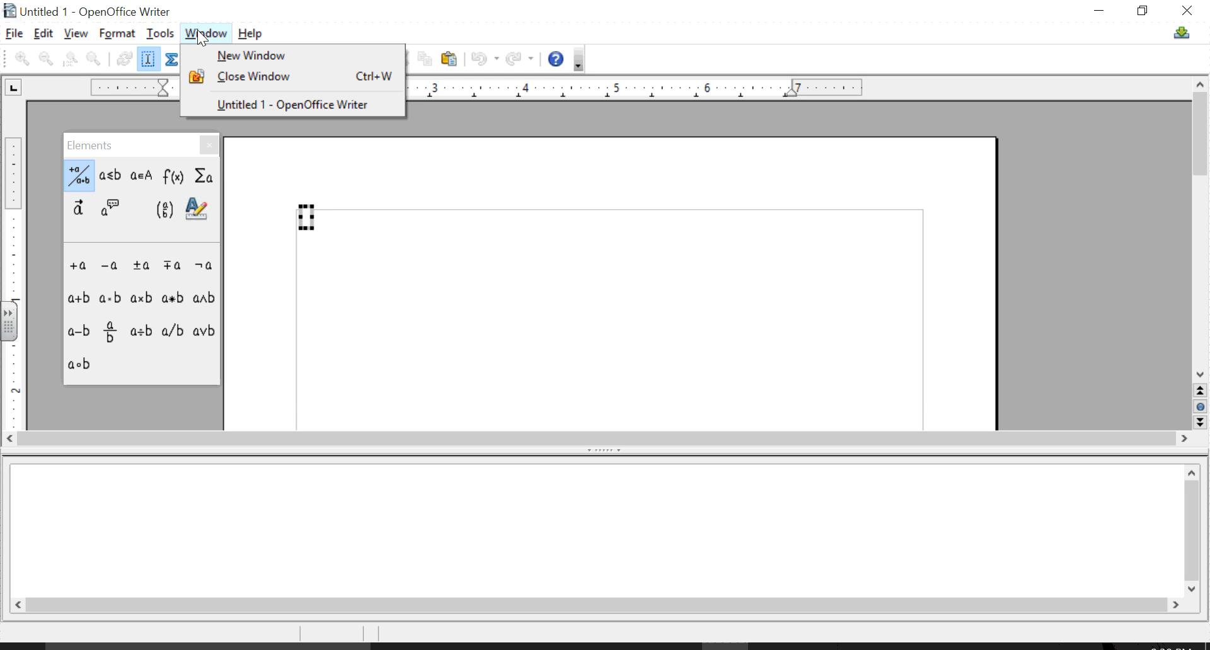
pyautogui.moveTo(111, 36)
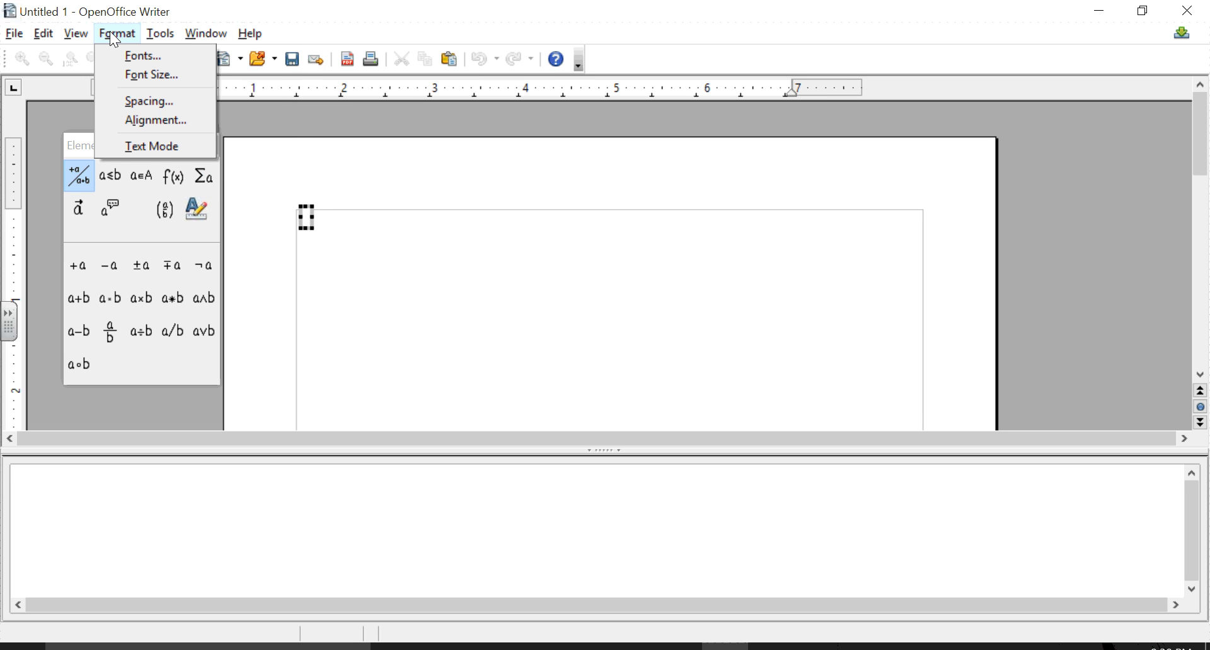
pyautogui.moveTo(159, 35)
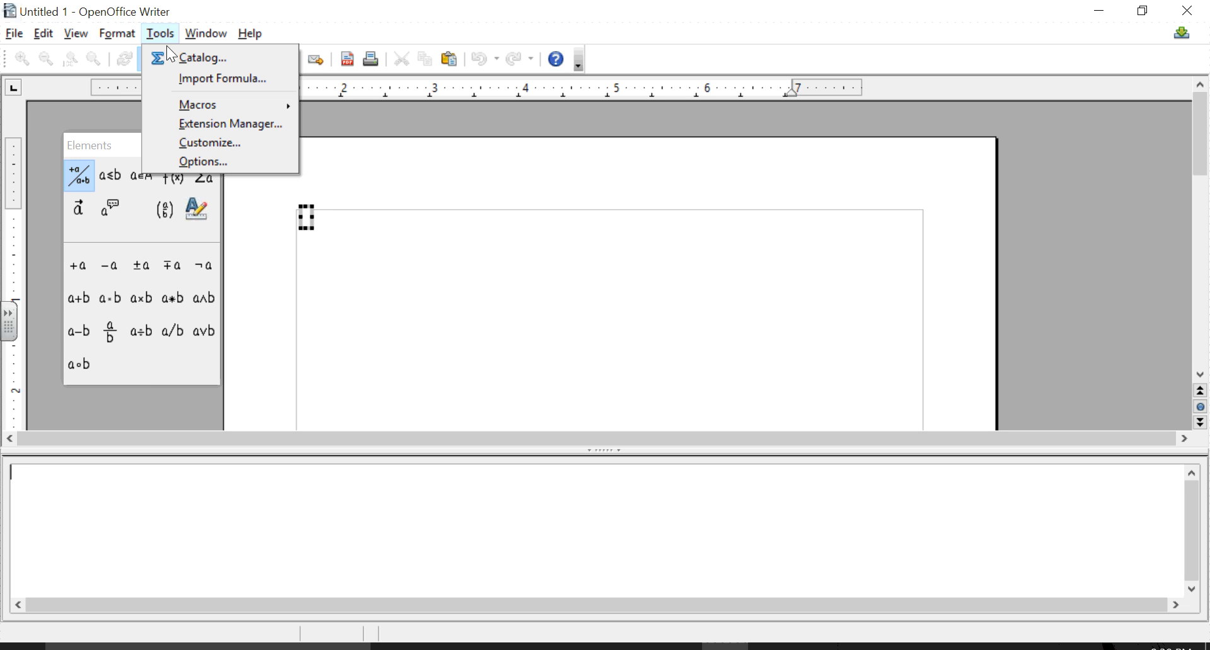
pyautogui.click(67, 116)
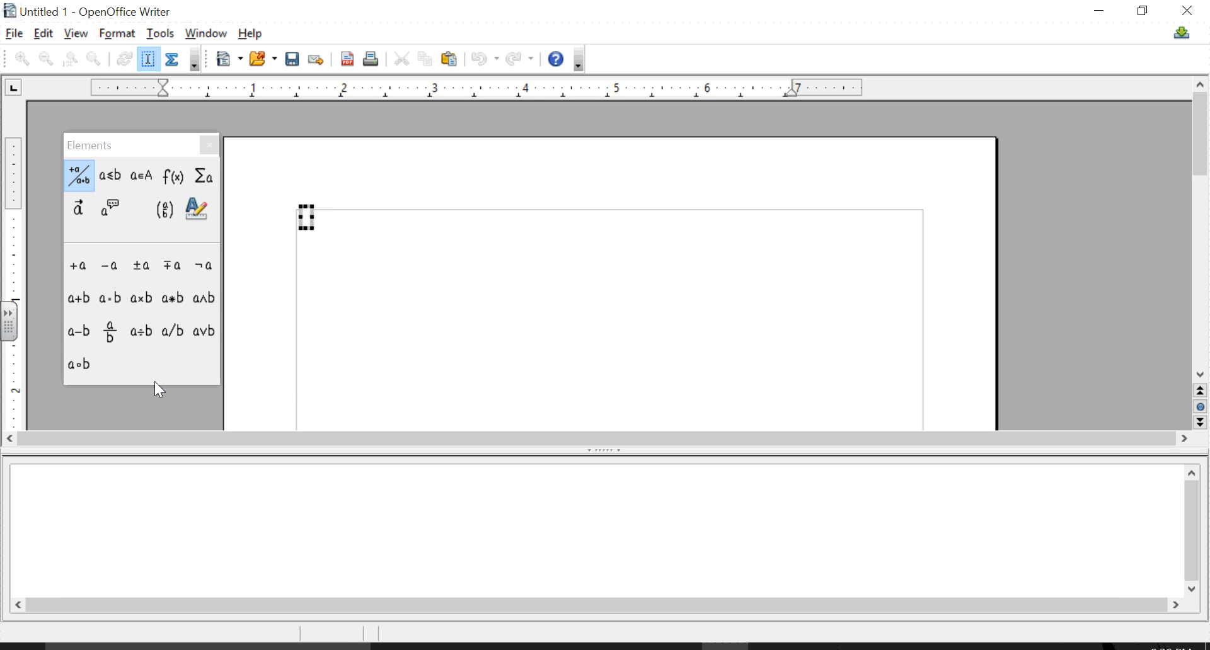
# Enter the complete formula markup x=x_{0}+v_{0}t+{1} over {2} at^{2} in the formula object.
pyautogui.write('x=x_{0}+v_{0}t+{1} over {2} at^{2}')
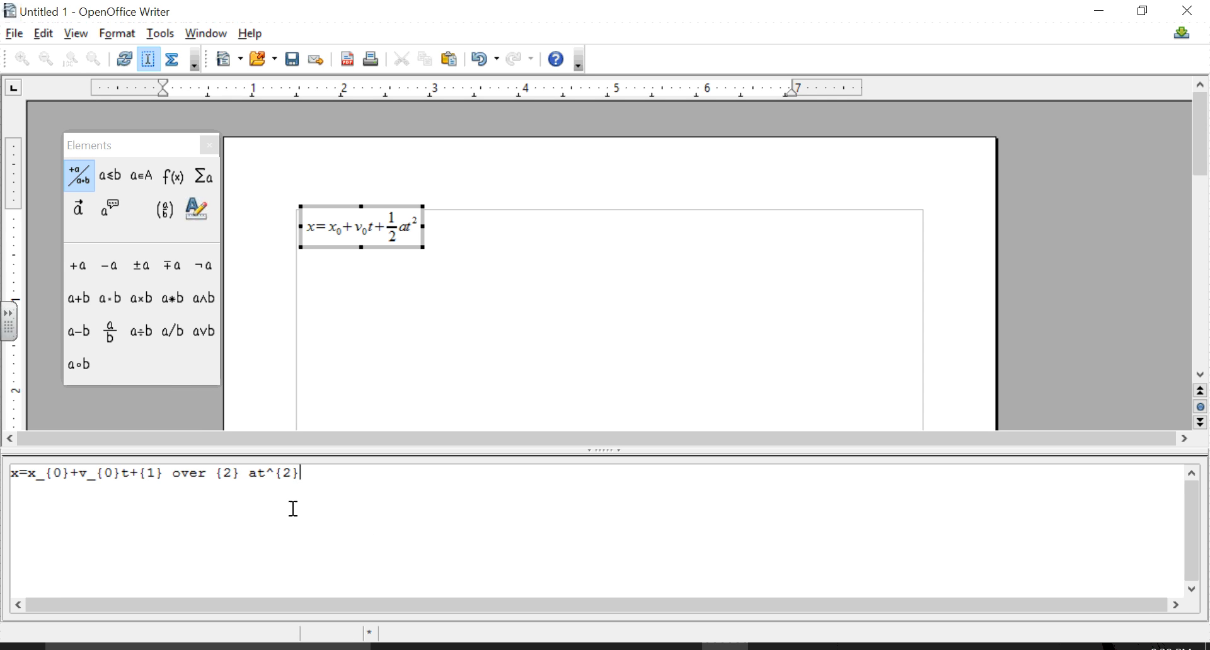
pyautogui.moveTo(314, 474); pyautogui.dragTo(8, 468)
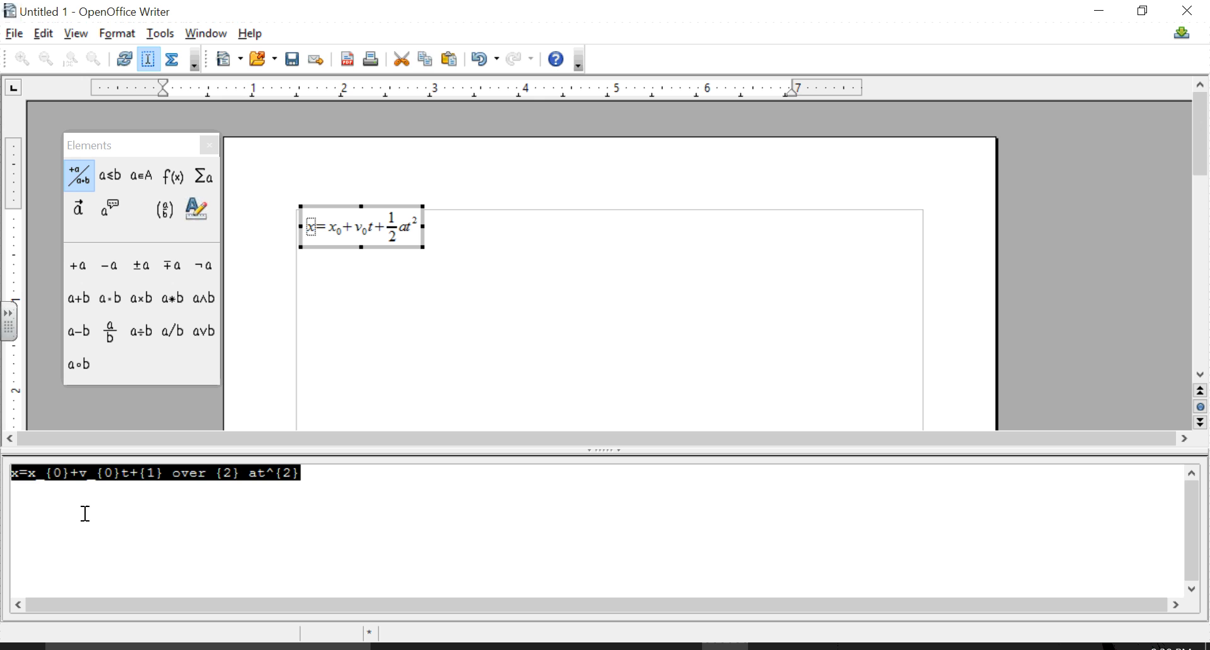
pyautogui.click(145, 542)
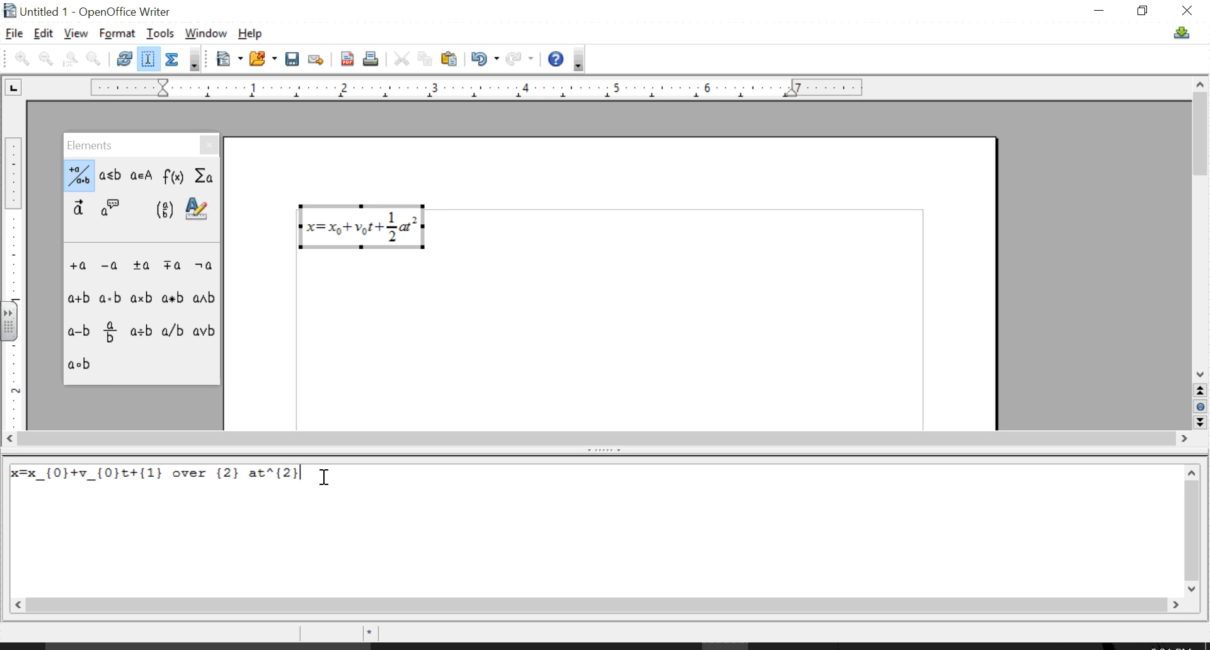
# Erase the whole formula markup so that the formula object is empty.
pyautogui.press('BackSpace')
pyautogui.press('BackSpace')
pyautogui.press('BackSpace')
pyautogui.press('BackSpace')
pyautogui.press('BackSpace')
pyautogui.press('BackSpace')
pyautogui.press('BackSpace')
pyautogui.press('BackSpace')
pyautogui.press('BackSpace')
pyautogui.press('BackSpace')
pyautogui.press('BackSpace')
pyautogui.press('BackSpace')
pyautogui.press('BackSpace')
pyautogui.press('BackSpace')
pyautogui.press('BackSpace')
pyautogui.press('BackSpace')
pyautogui.press('BackSpace')
pyautogui.press('BackSpace')
pyautogui.press('BackSpace')
pyautogui.press('BackSpace')
pyautogui.press('BackSpace')
pyautogui.press('BackSpace')
pyautogui.press('BackSpace')
pyautogui.press('BackSpace')
pyautogui.press('BackSpace')
pyautogui.press('BackSpace')
pyautogui.press('BackSpace')
pyautogui.press('BackSpace')
pyautogui.press('BackSpace')
pyautogui.press('BackSpace')
pyautogui.press('BackSpace')
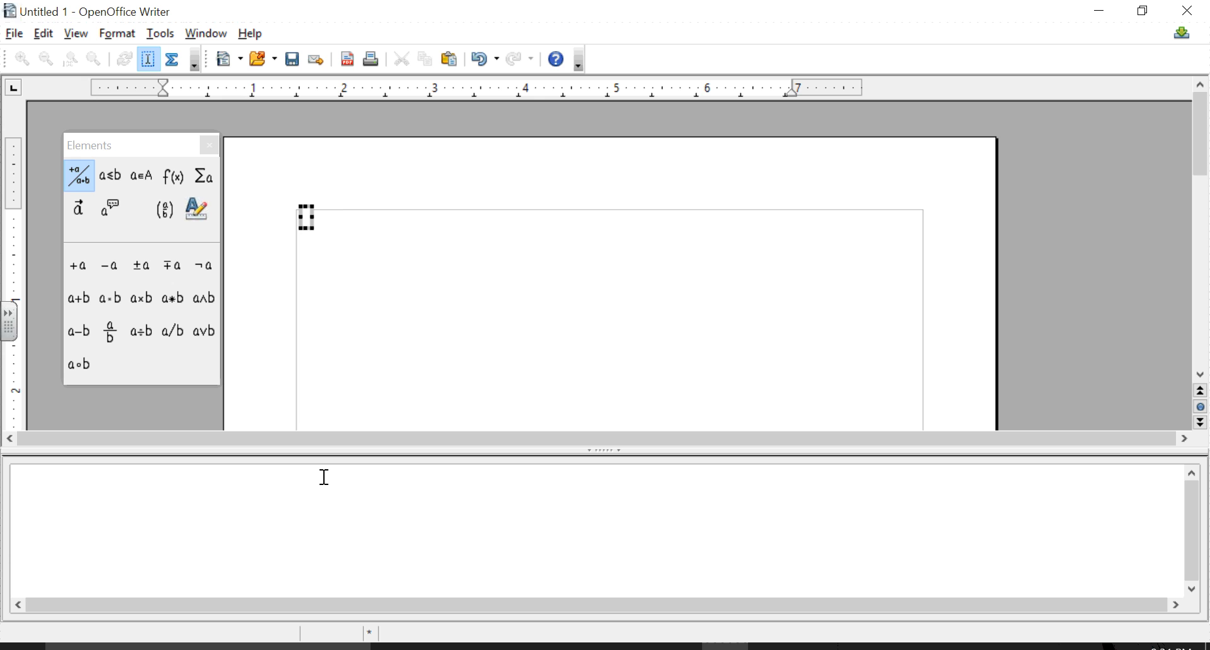
# Begin the formula with x= and a Subscript Right element holding x with subscript 0, followed by a plus sign.
pyautogui.write('x=')
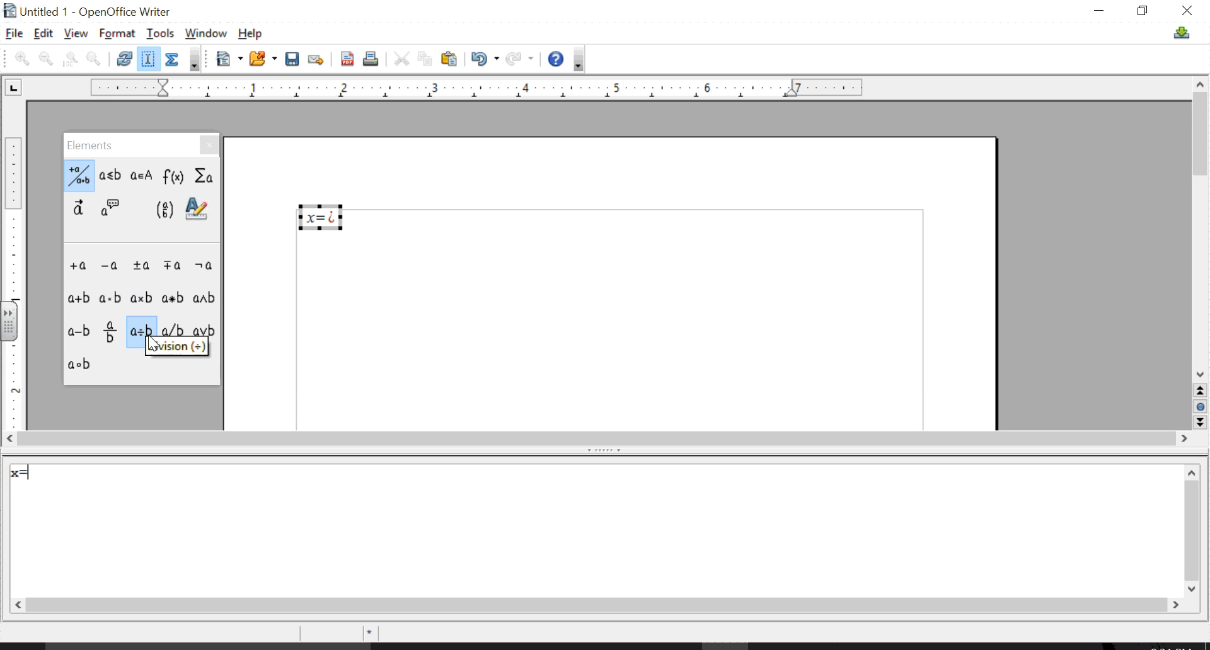
pyautogui.click(199, 209)
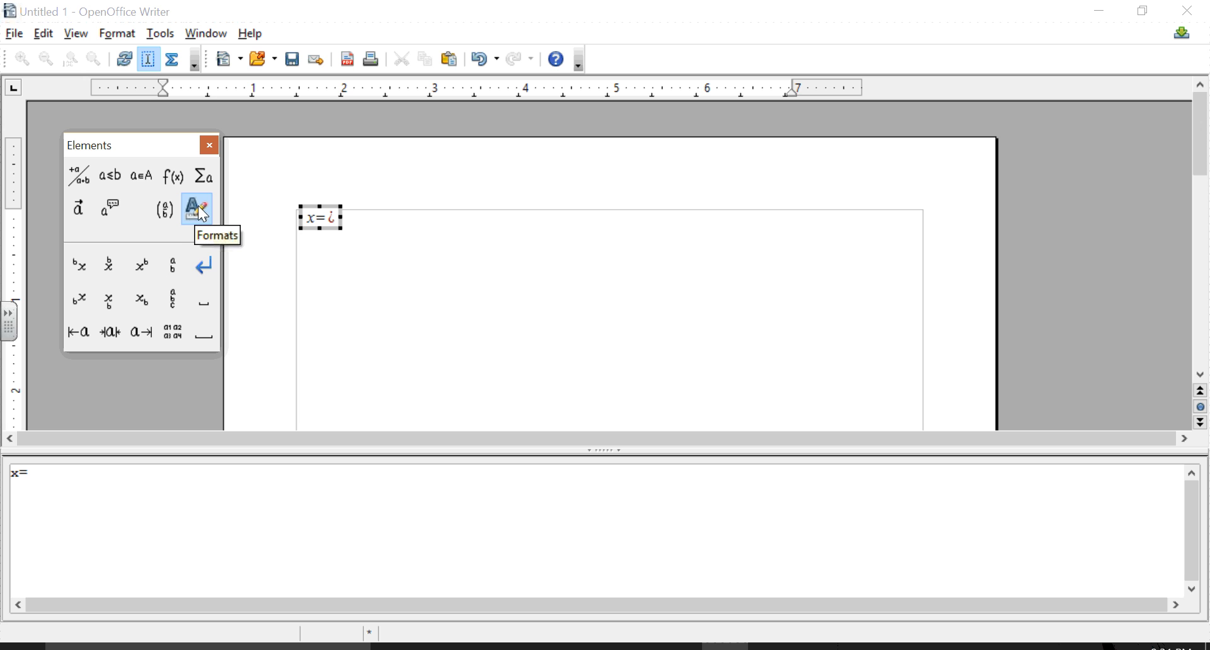
pyautogui.click(145, 308)
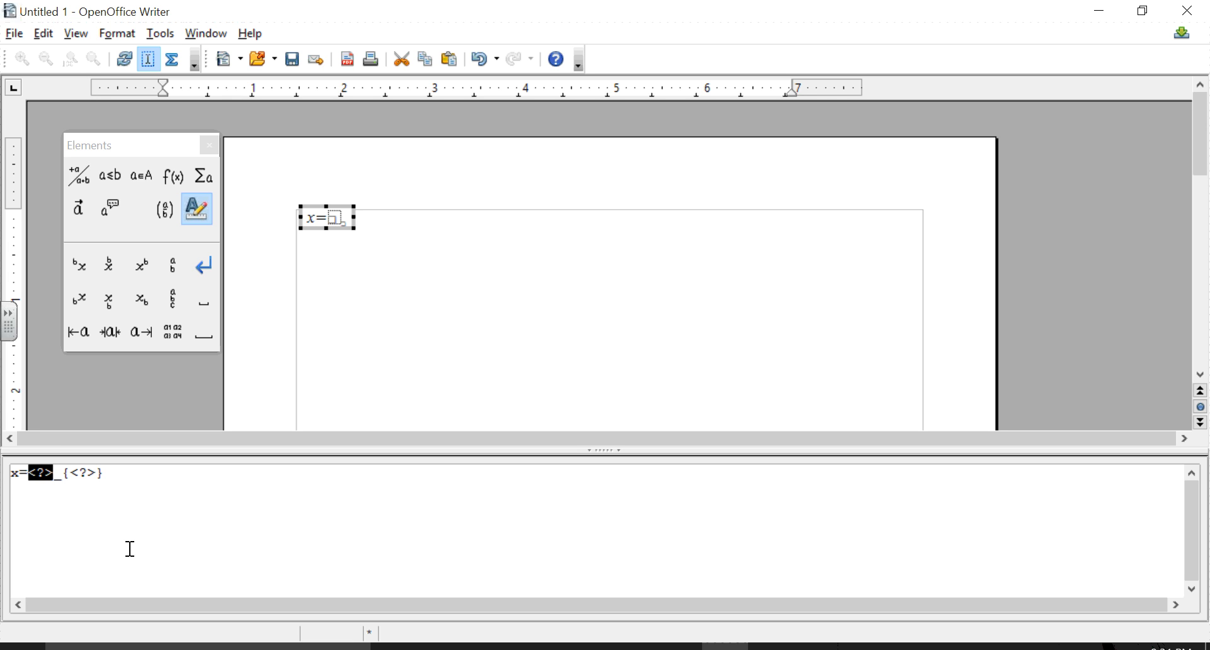
pyautogui.write('x')
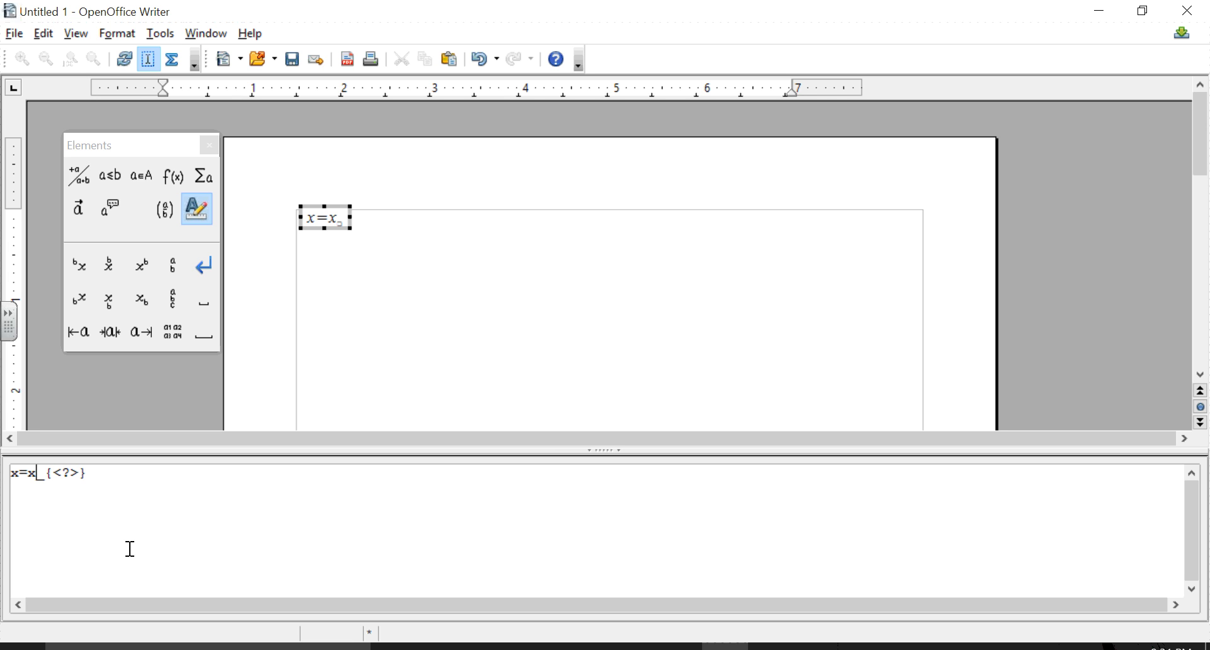
pyautogui.click(78, 479)
pyautogui.press('BackSpace')
pyautogui.press('BackSpace')
pyautogui.press('BackSpace')
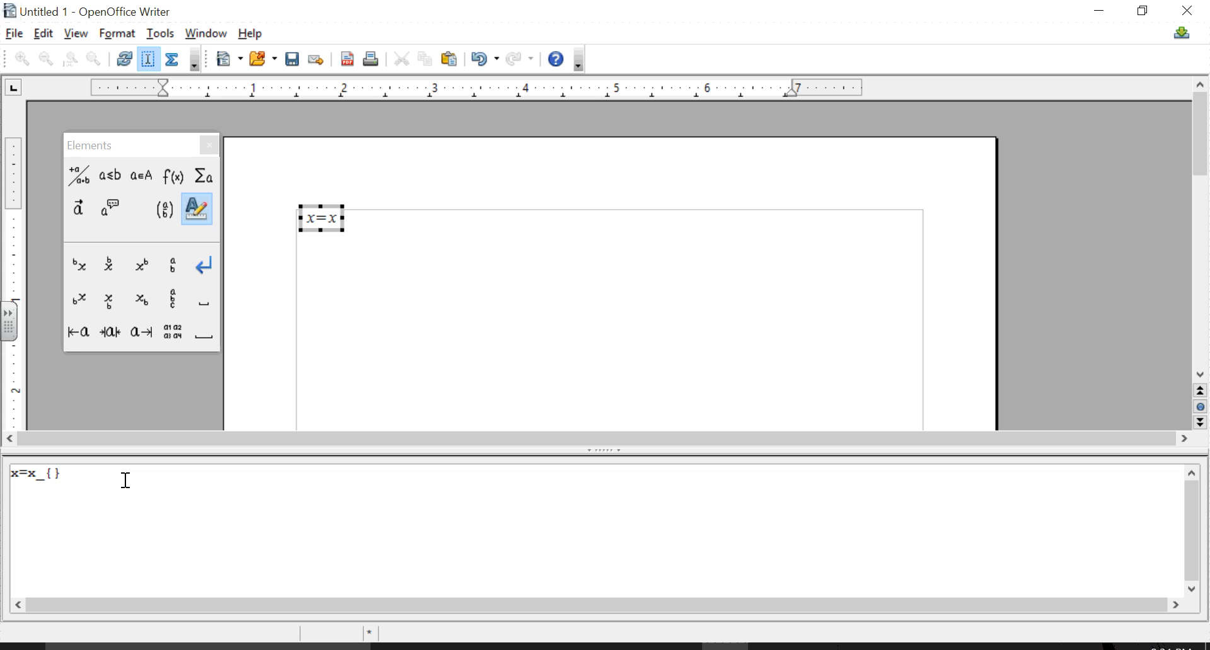
pyautogui.write('0')
pyautogui.write('+')
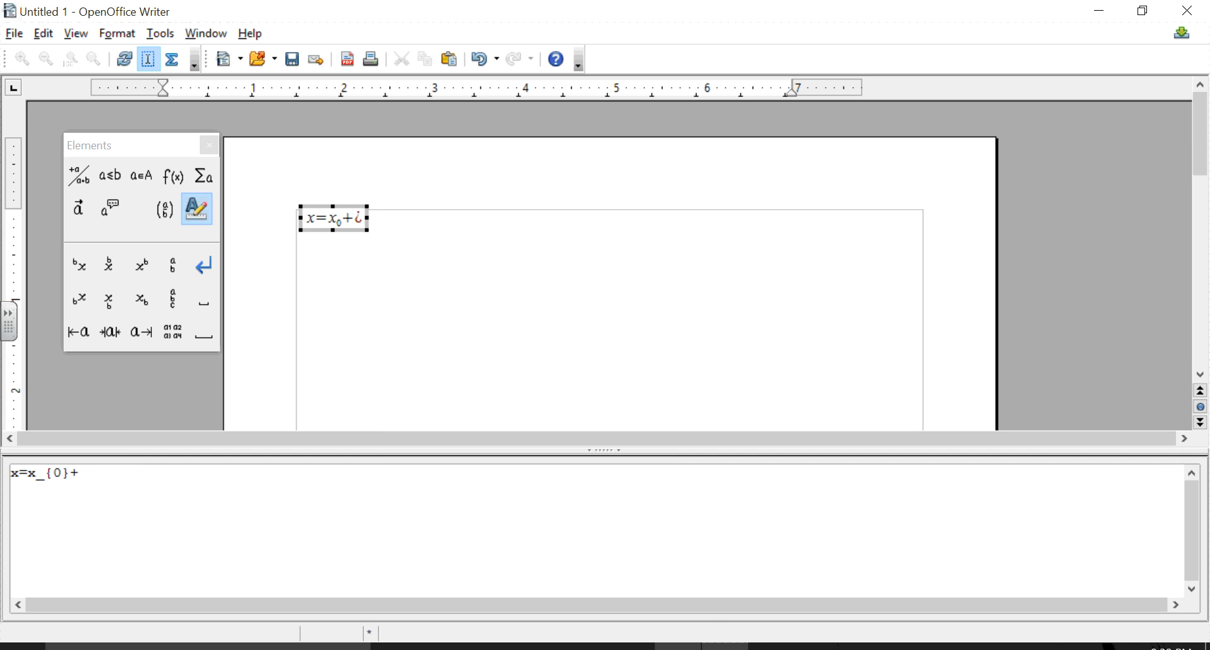
pyautogui.click(630, 647)
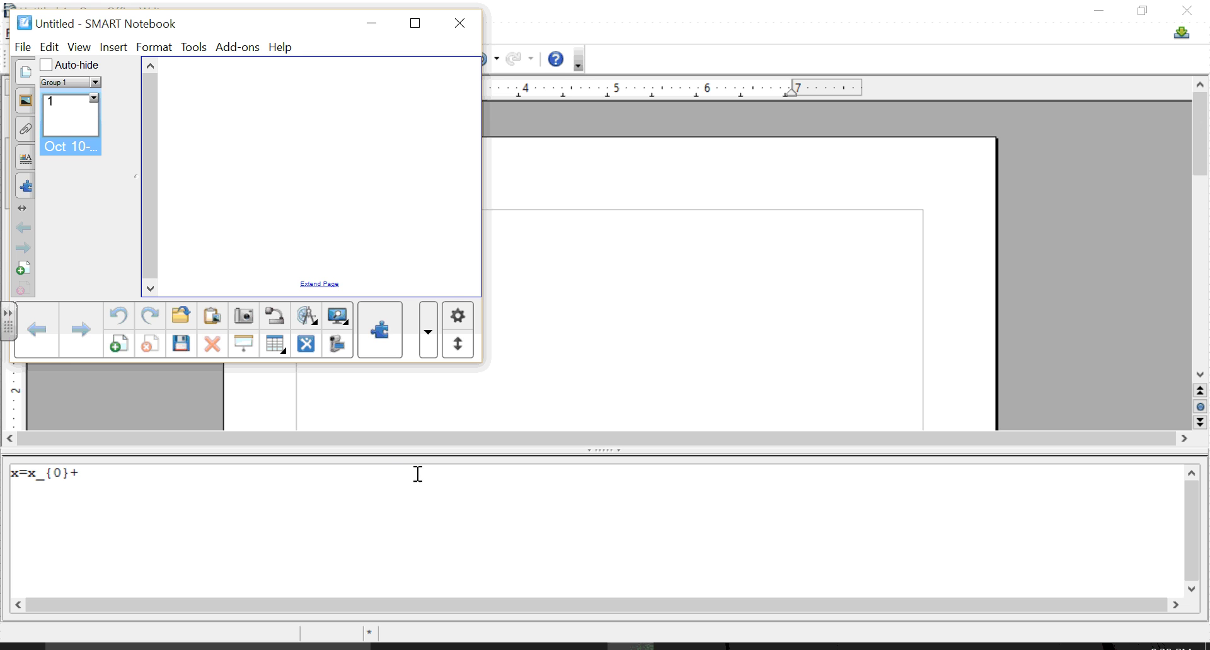
pyautogui.click(630, 646)
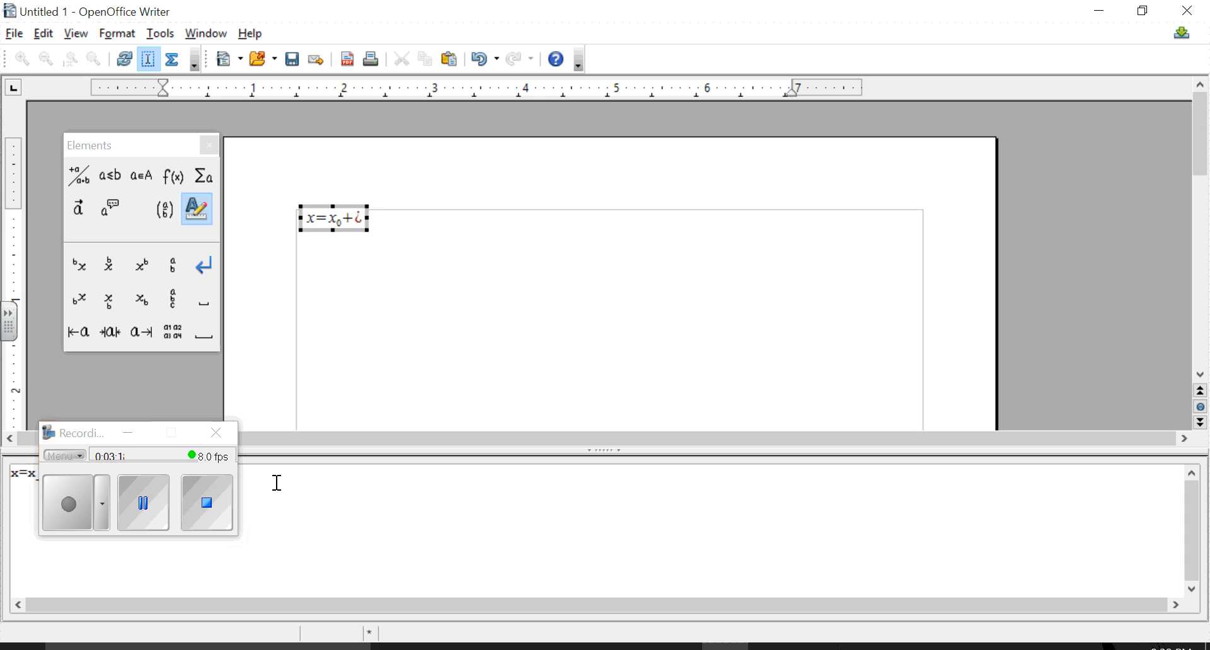
pyautogui.click(129, 437)
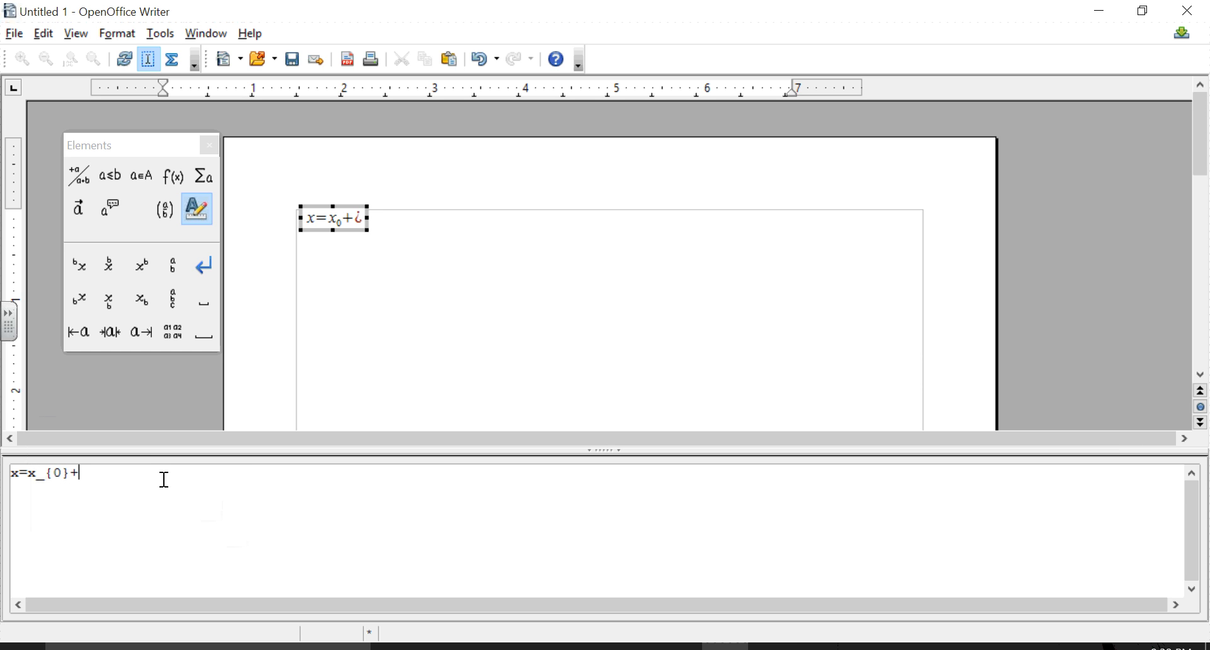
# Append v with a Subscript Right element to the formula and remove the duplicate v.
pyautogui.write('v')
pyautogui.click(141, 301)
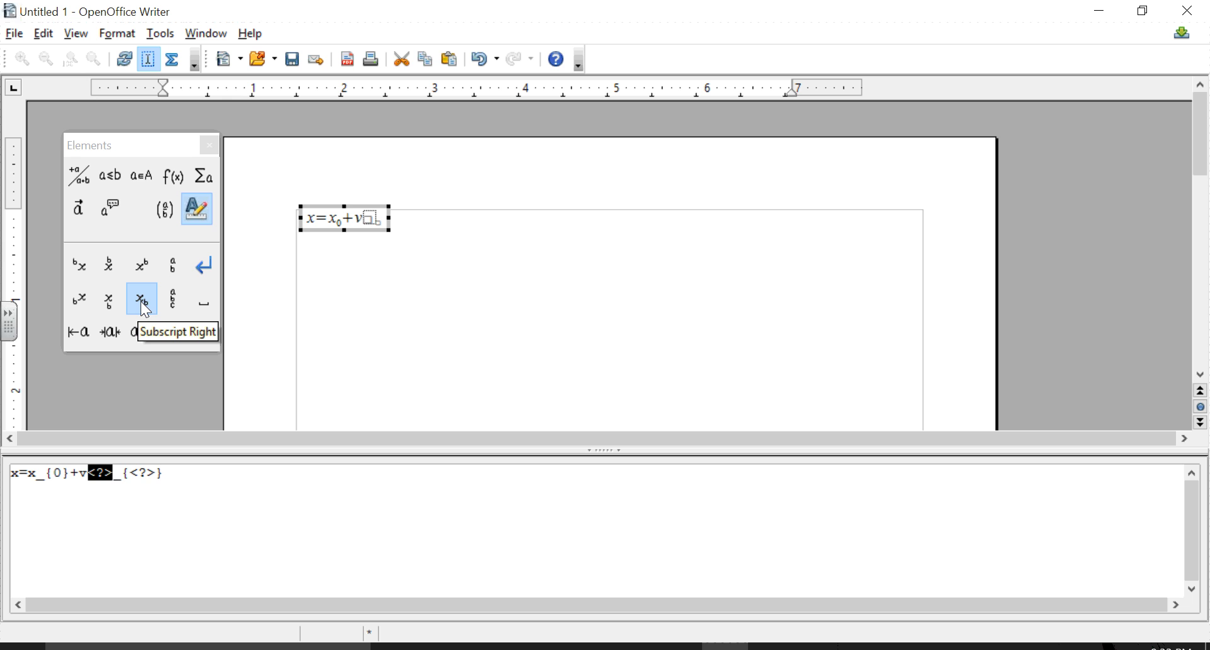
pyautogui.press('Left')
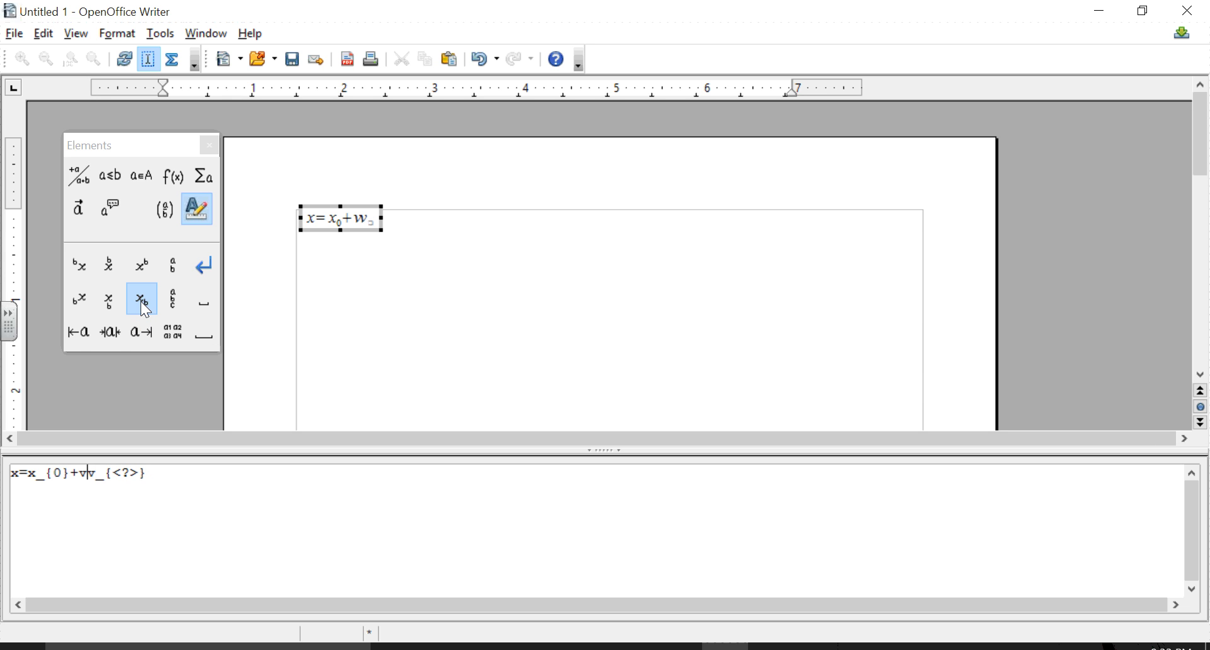
pyautogui.press('BackSpace')
# Replace the subscript placeholder of v with 0 and append t+ to the formula.
pyautogui.press('Right')
pyautogui.press('Right')
pyautogui.press('Right')
pyautogui.press('Right')
pyautogui.press('Right')
pyautogui.press('Right')
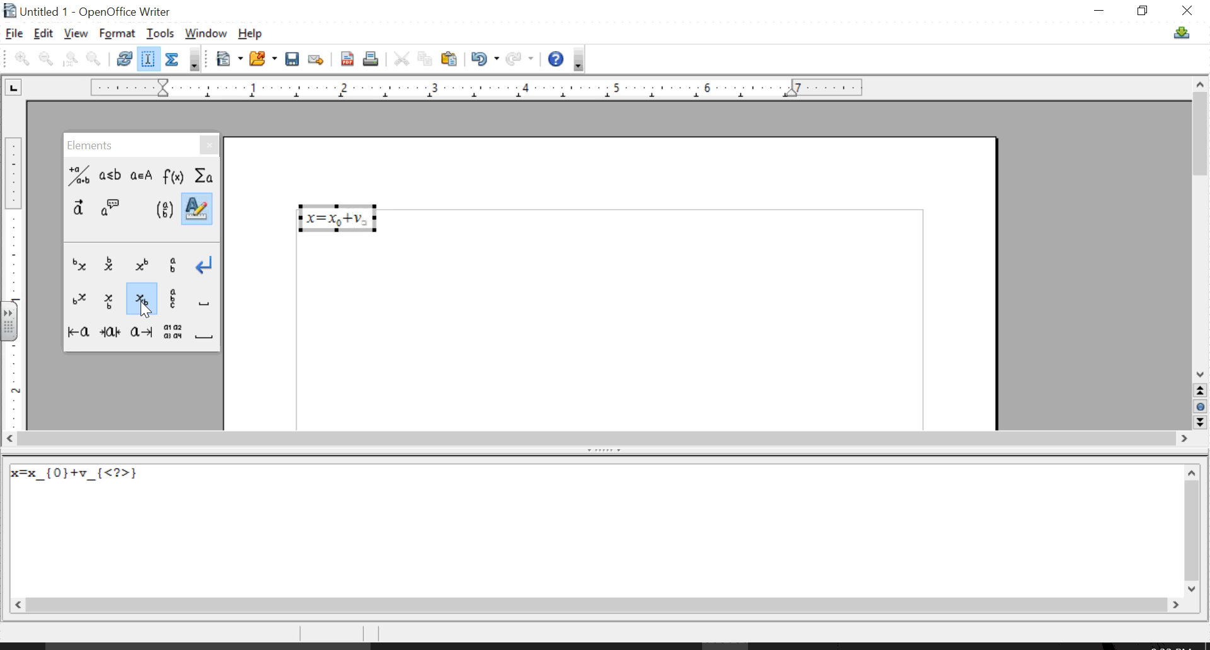
pyautogui.press('BackSpace')
pyautogui.press('BackSpace')
pyautogui.press('BackSpace')
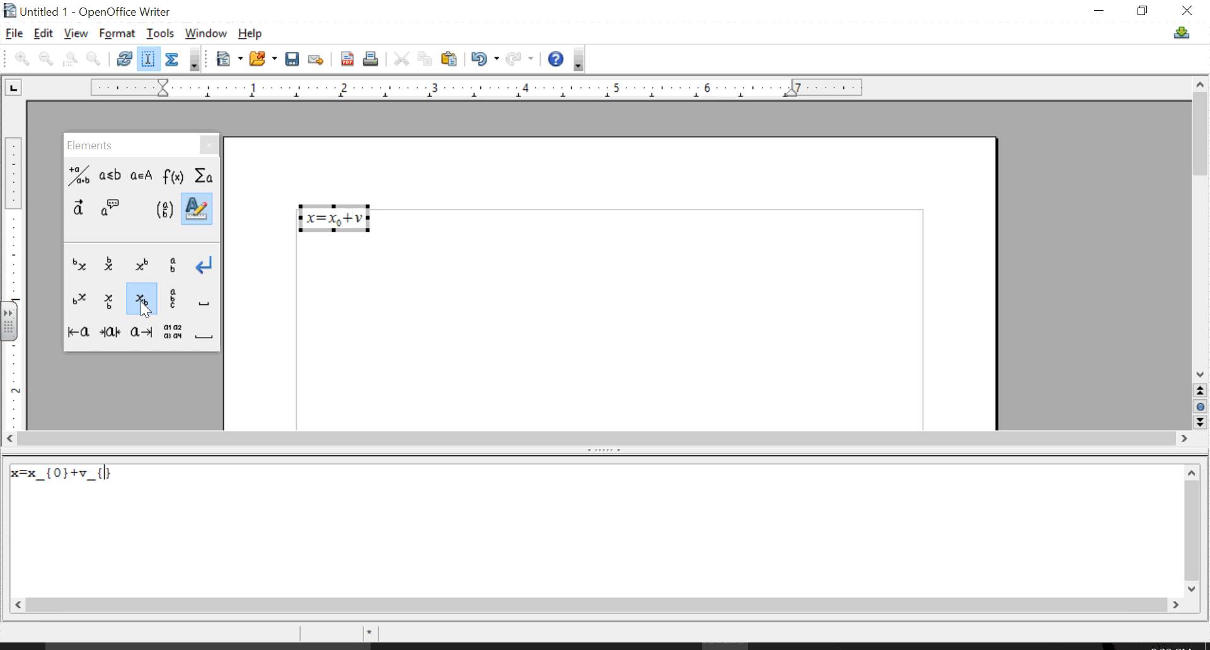
pyautogui.write('0}t+')
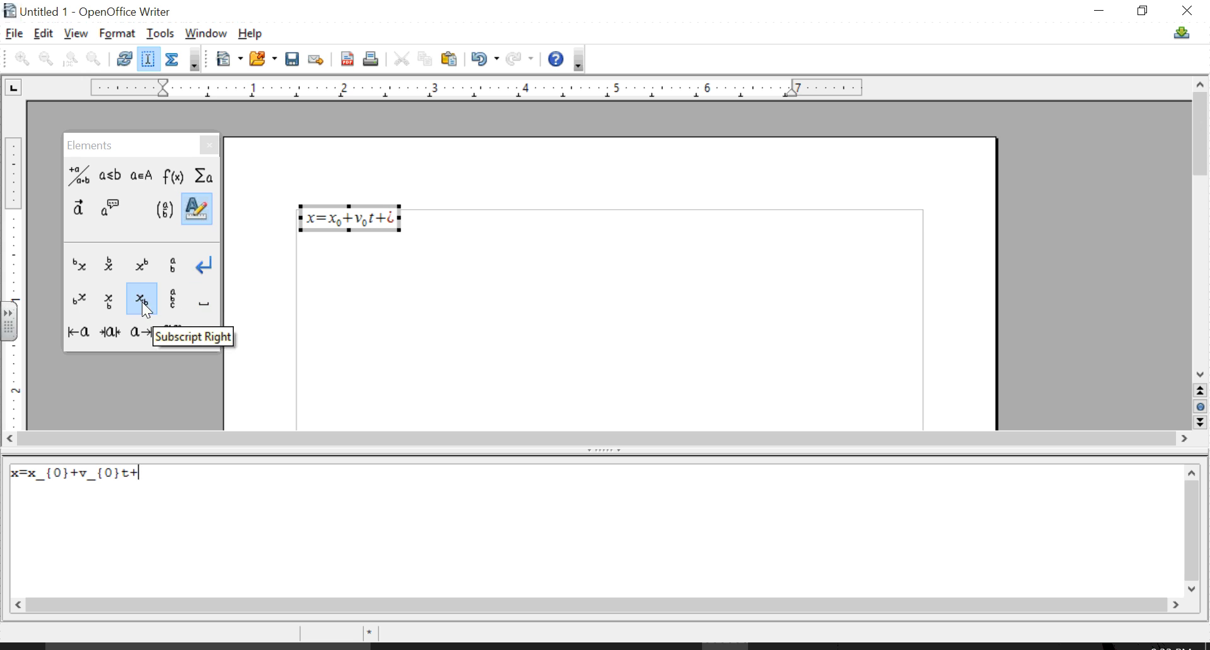
# Look through the Brackets, Functions, Operators, Others, Relations, Attributes and Formats element categories for a fraction template.
pyautogui.click(165, 213)
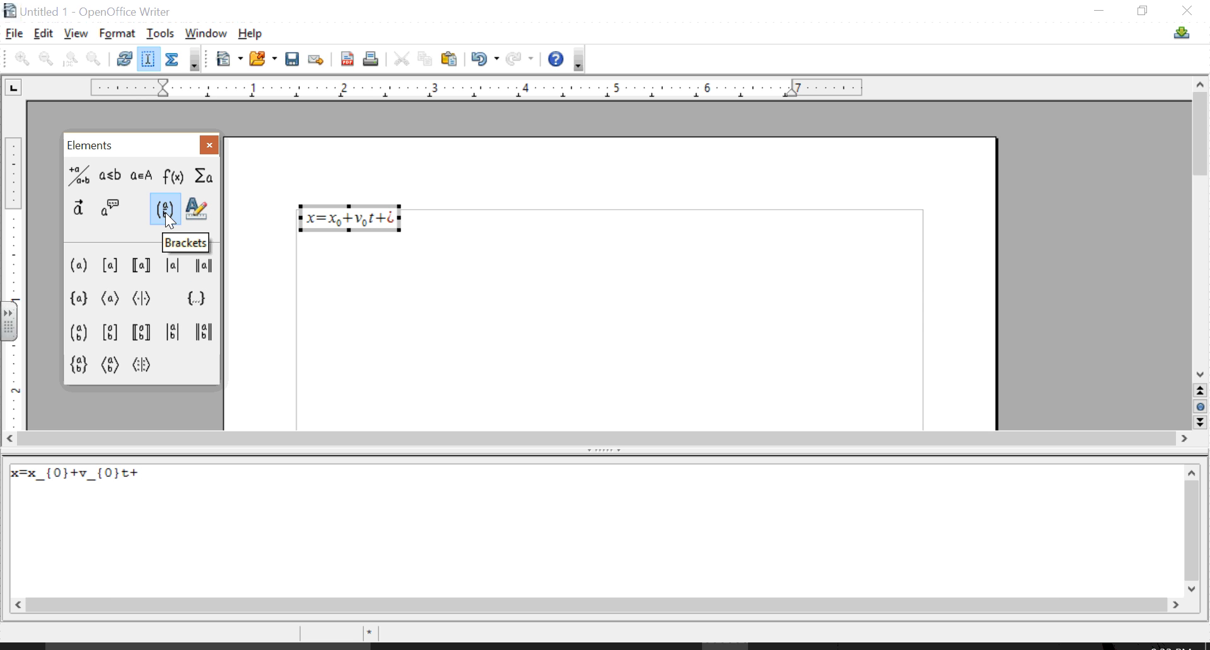
pyautogui.click(177, 170)
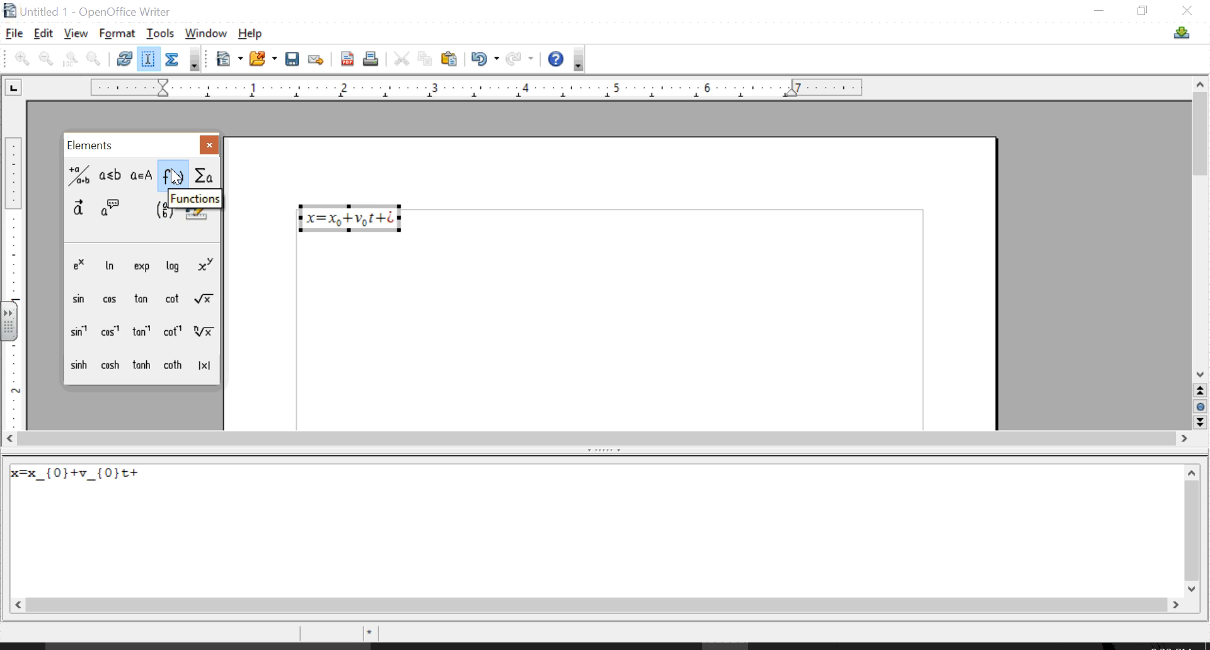
pyautogui.click(209, 172)
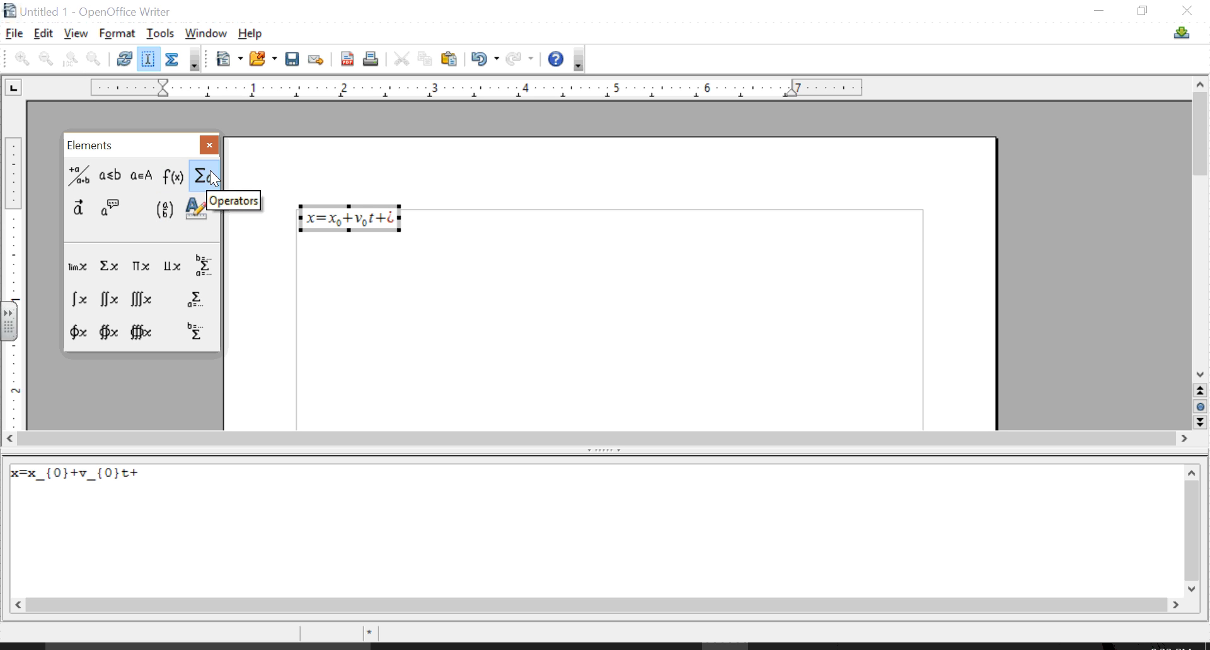
pyautogui.click(110, 206)
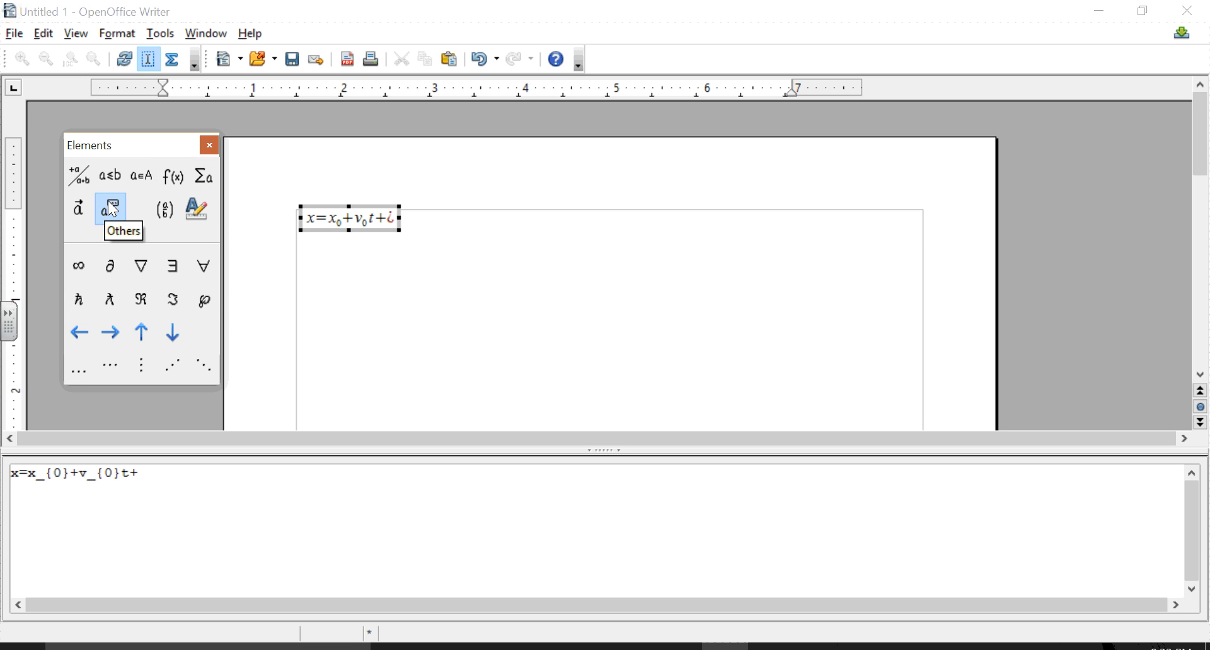
pyautogui.click(113, 177)
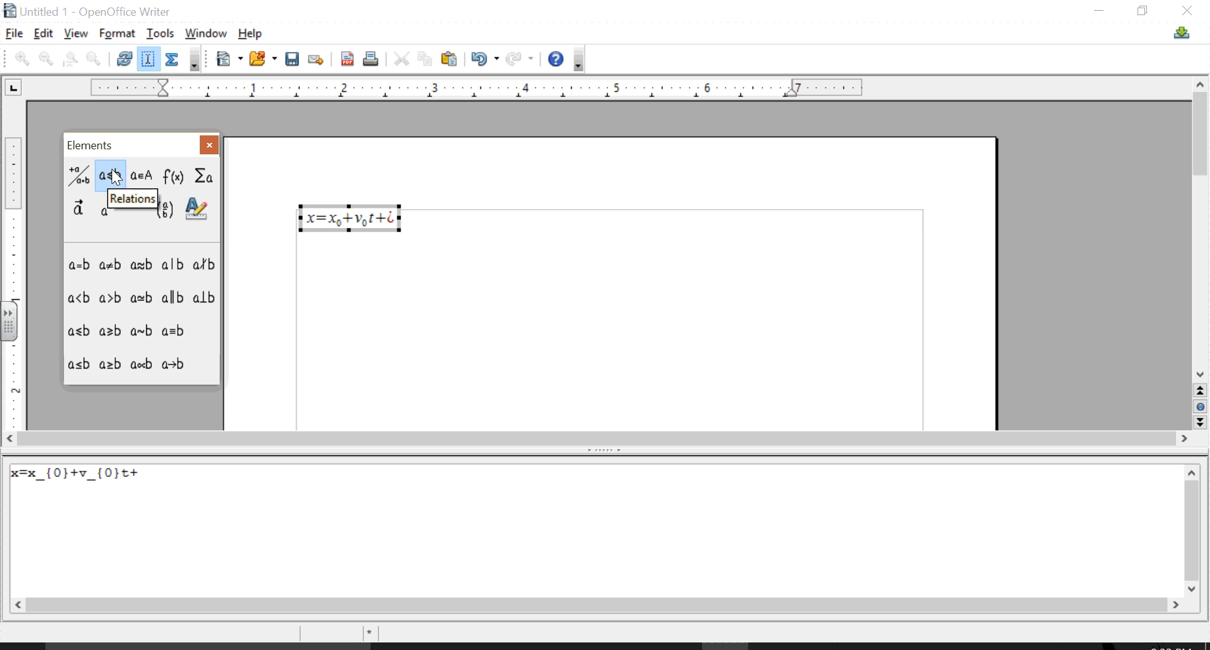
pyautogui.click(81, 207)
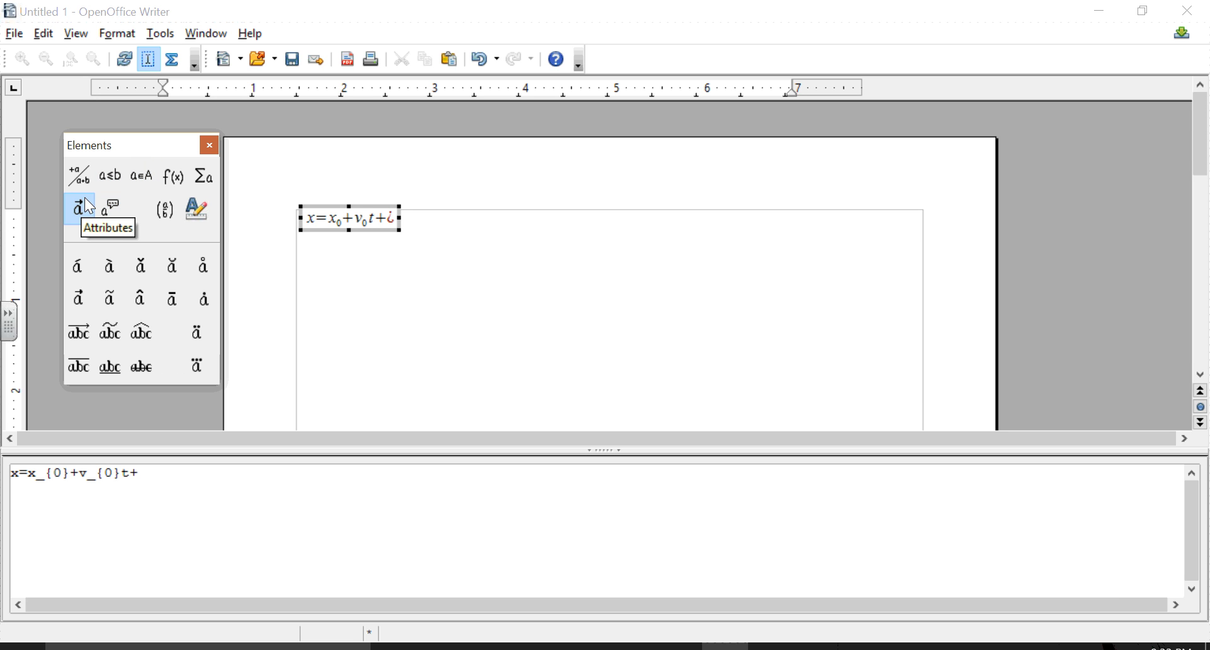
pyautogui.click(197, 210)
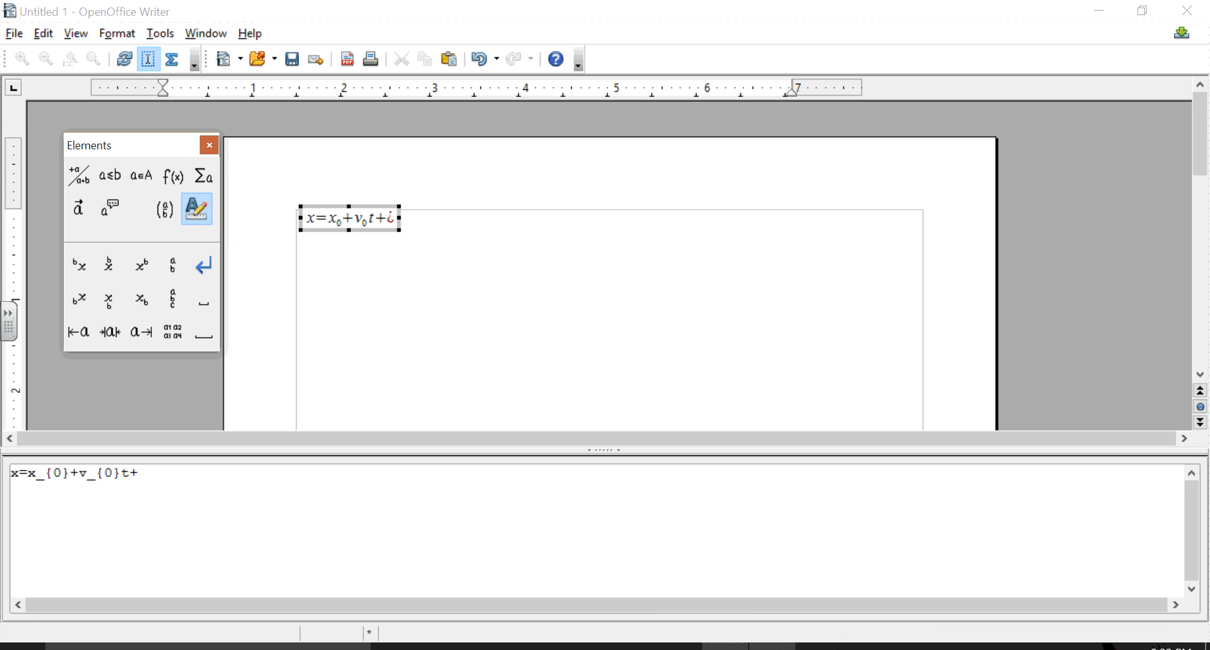
pyautogui.click(771, 647)
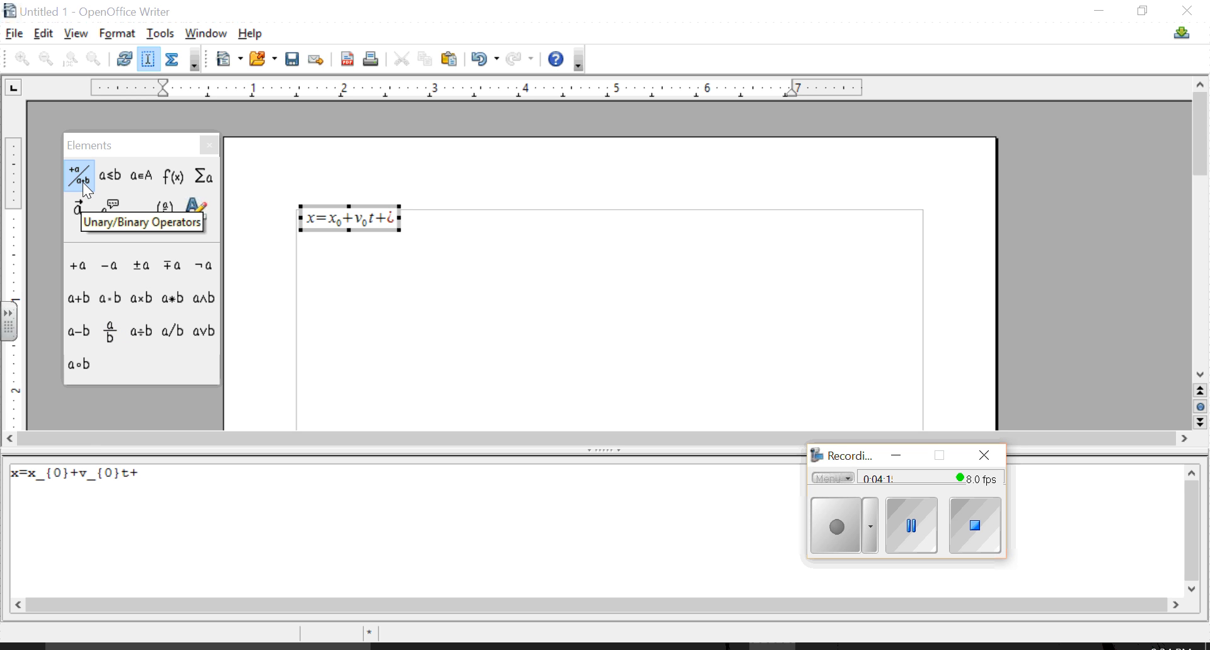
# Append a fraction element to the formula with 1 as the numerator and 2 as the denominator.
pyautogui.click(110, 335)
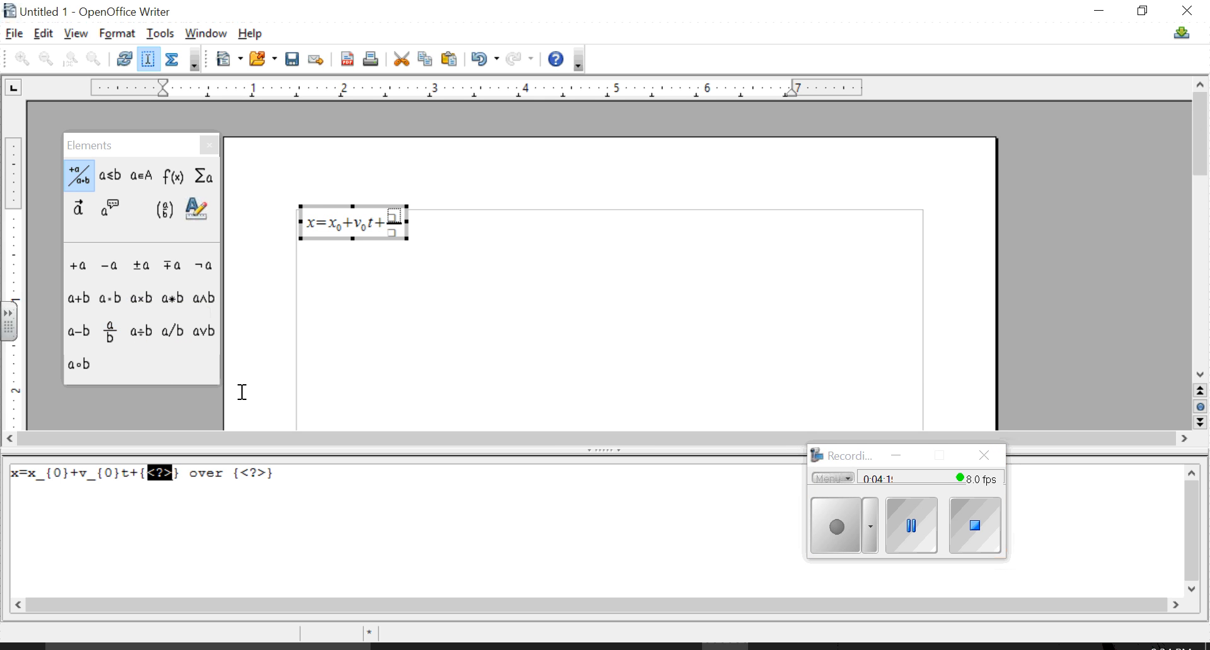
pyautogui.write('1')
pyautogui.press('Right')
pyautogui.press('Right')
pyautogui.press('Right')
pyautogui.press('Right')
pyautogui.press('Right')
pyautogui.press('Right')
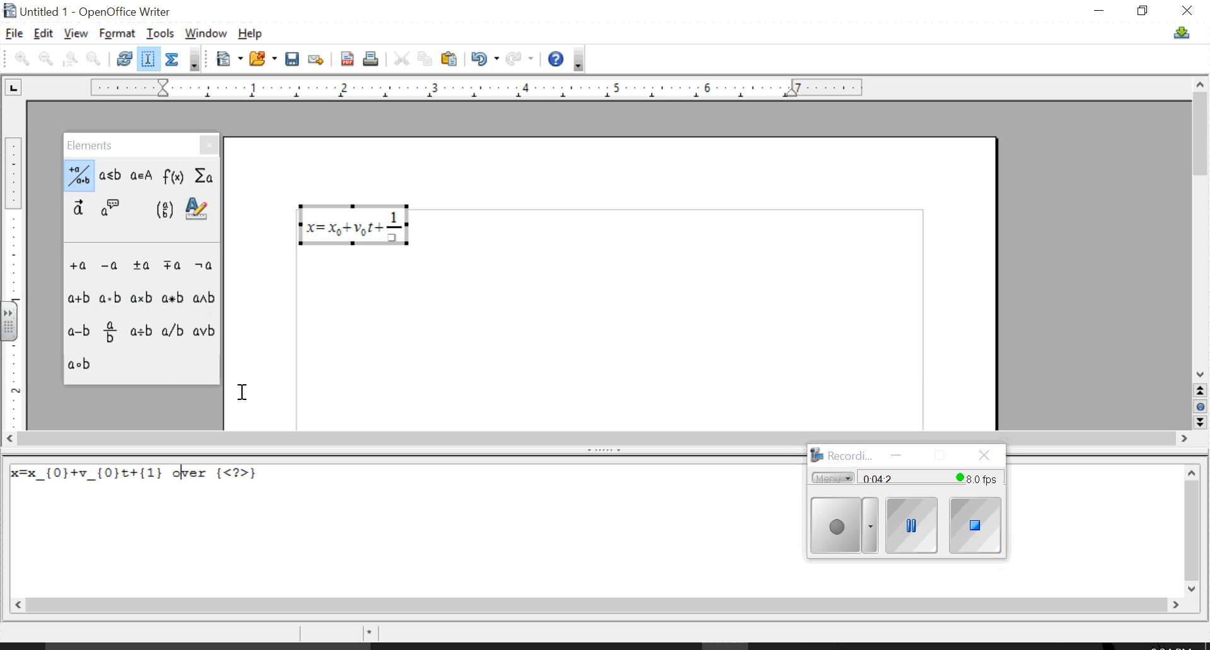
pyautogui.press('Right')
pyautogui.press('Right')
pyautogui.press('Right')
pyautogui.press('Right')
pyautogui.press('Right')
pyautogui.press('BackSpace')
pyautogui.press('BackSpace')
pyautogui.press('BackSpace')
pyautogui.write('2}')
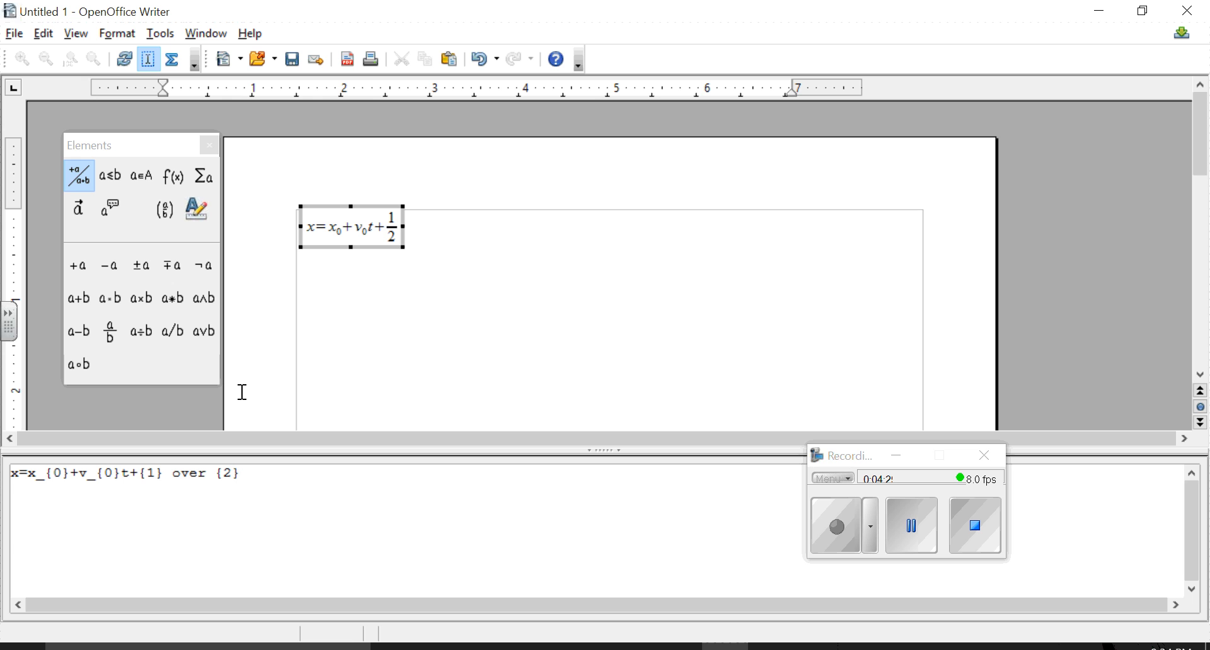
# Append a after the fraction, followed by a Superscript Right element with t as its base.
pyautogui.write('at')
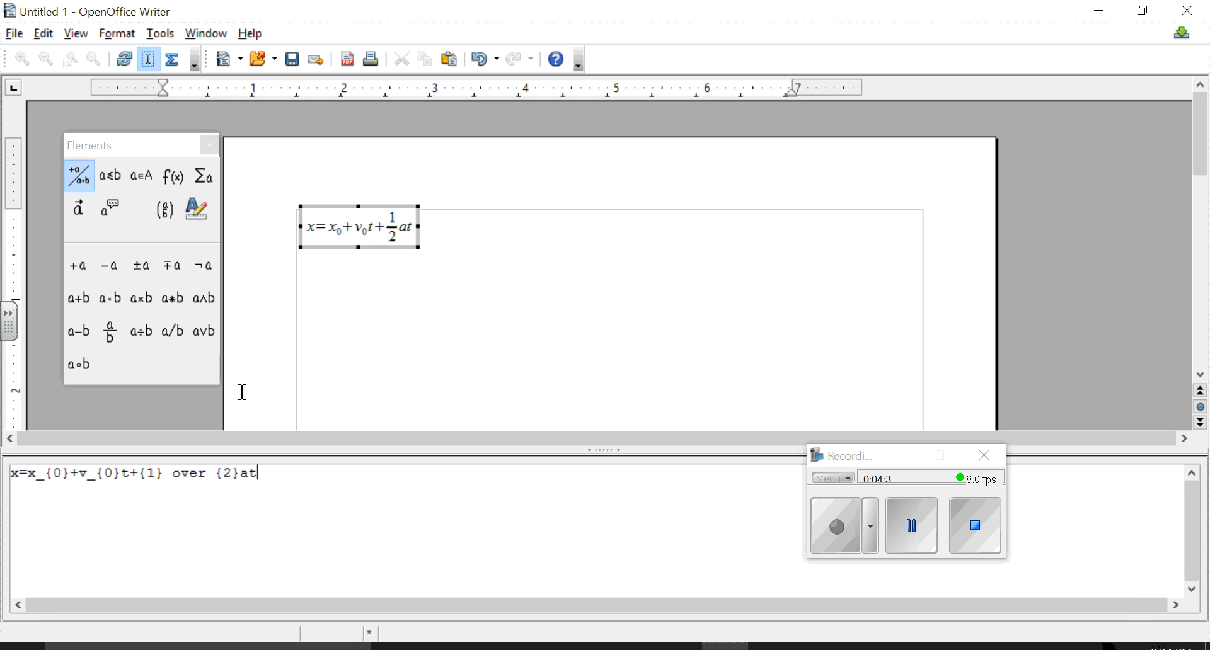
pyautogui.press('BackSpace')
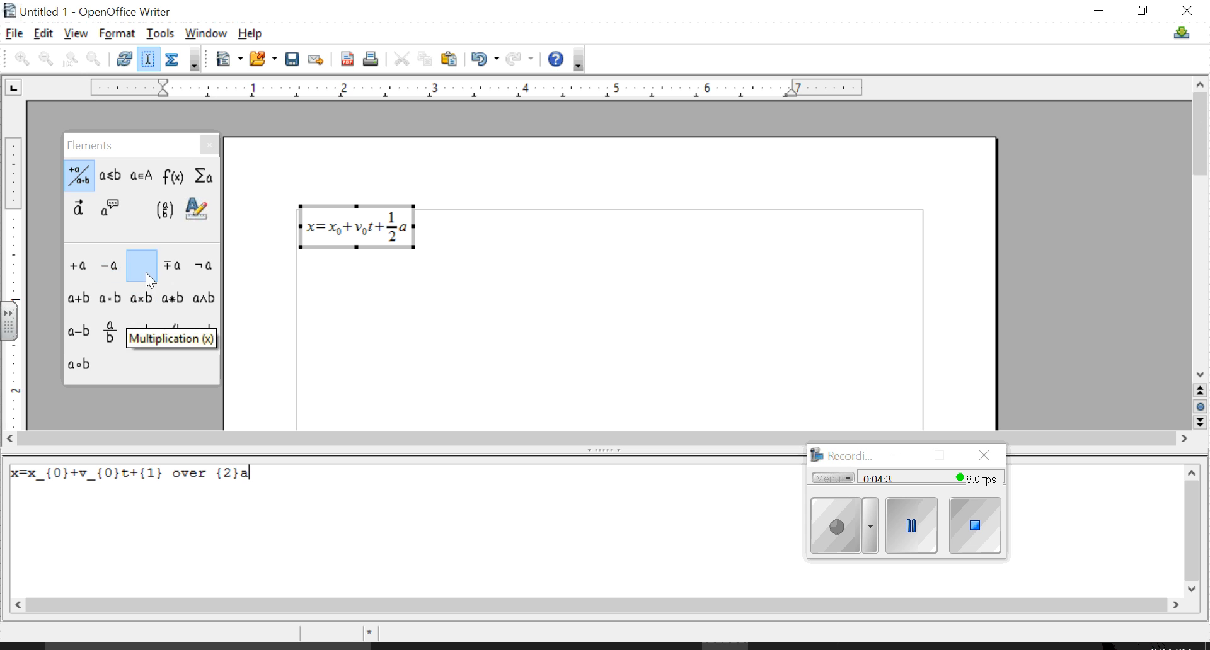
pyautogui.click(209, 215)
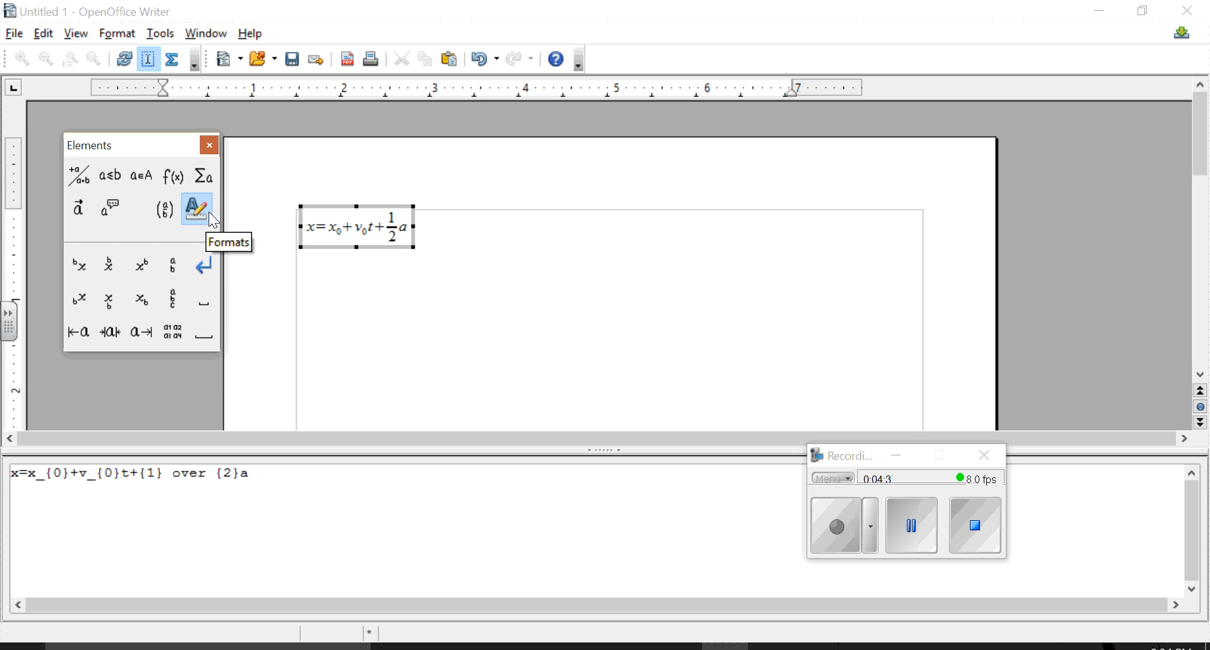
pyautogui.click(145, 268)
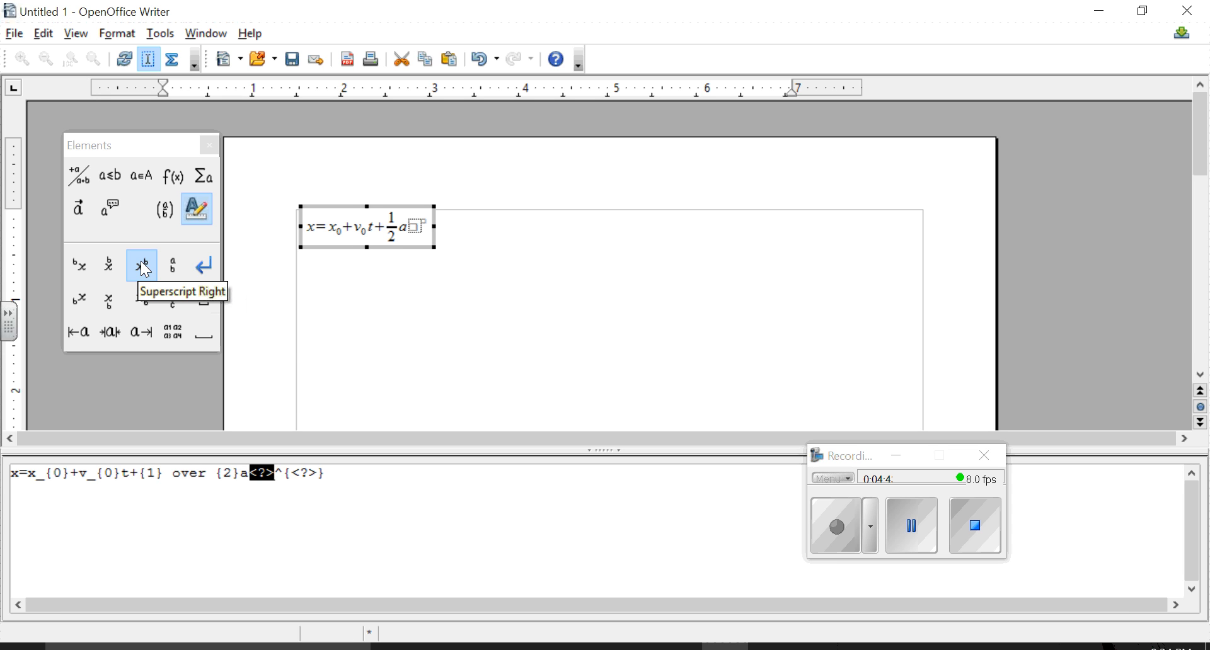
pyautogui.write('t')
# Replace the superscript placeholder of t with 2.
pyautogui.press('Right')
pyautogui.press('Right')
pyautogui.press('Right')
pyautogui.press('Right')
pyautogui.press('Right')
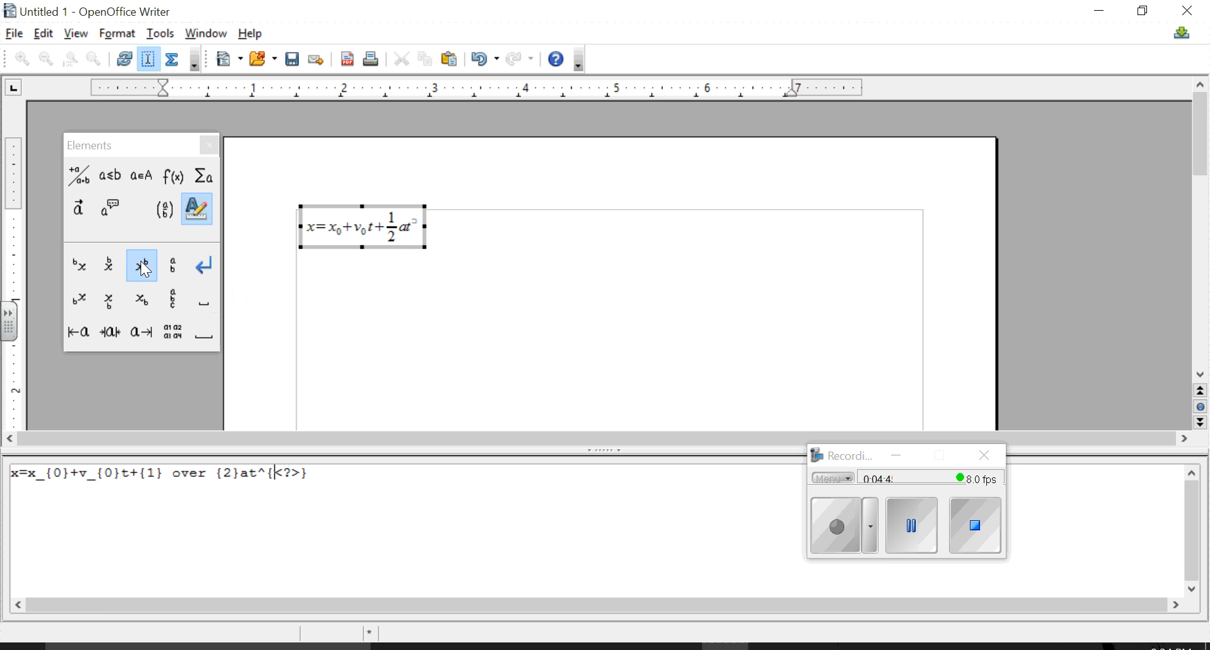
pyautogui.press('BackSpace')
pyautogui.press('BackSpace')
pyautogui.press('BackSpace')
pyautogui.write('2')
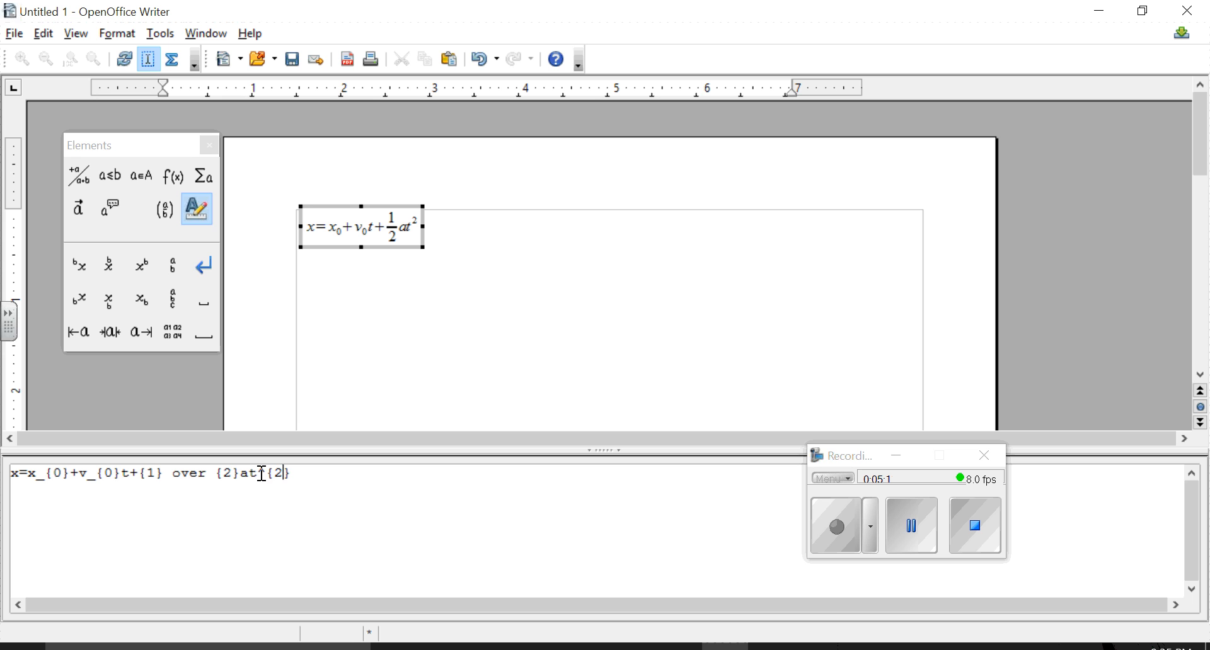
pyautogui.moveTo(259, 474); pyautogui.dragTo(271, 473)
pyautogui.click(279, 511)
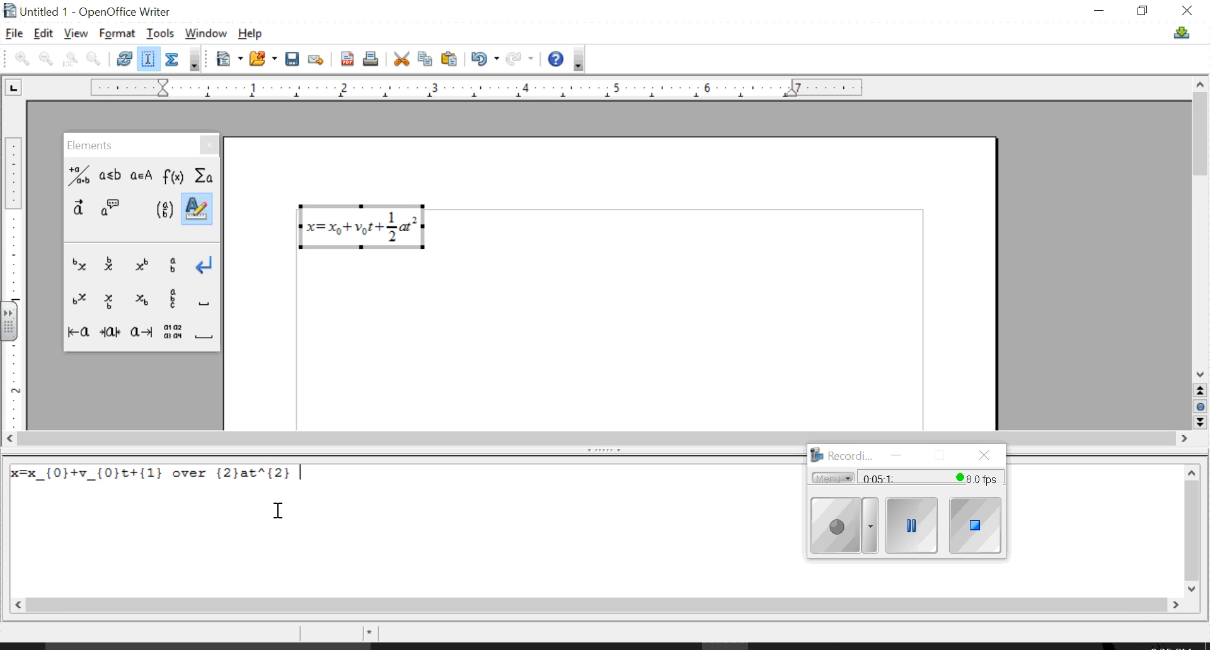